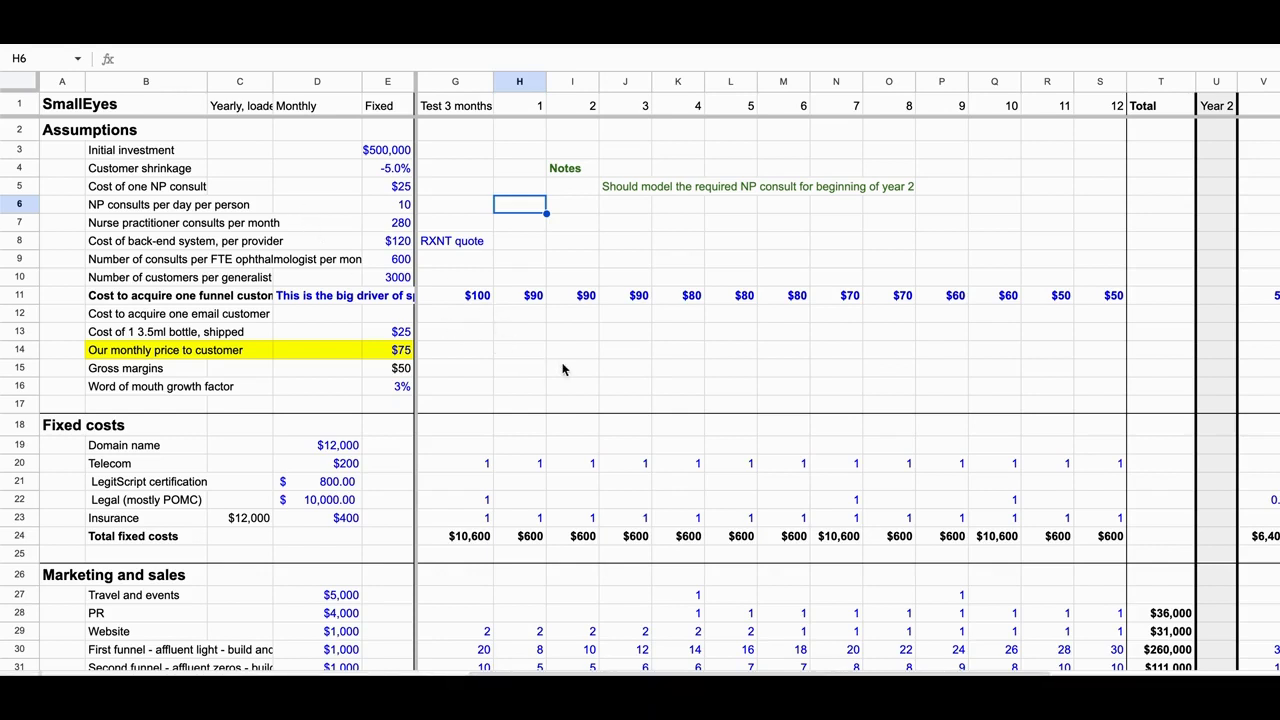
Examine the fixed values in the Assumptions section and the funnel customer acquisition cost across the test period and months 1–12
{"action": "scroll", "coordinate": [562, 369], "scroll_direction": "down", "scroll_amount": 1}
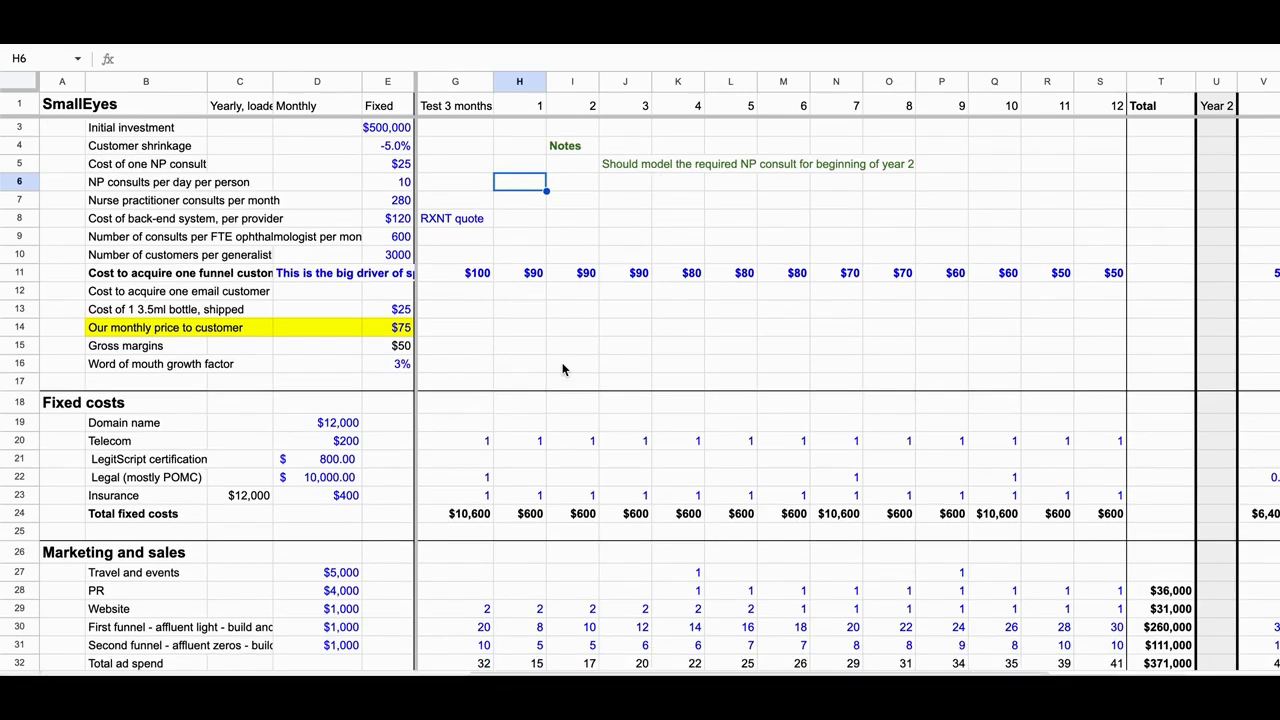
{"action": "scroll", "coordinate": [562, 369], "scroll_direction": "up", "scroll_amount": 1}
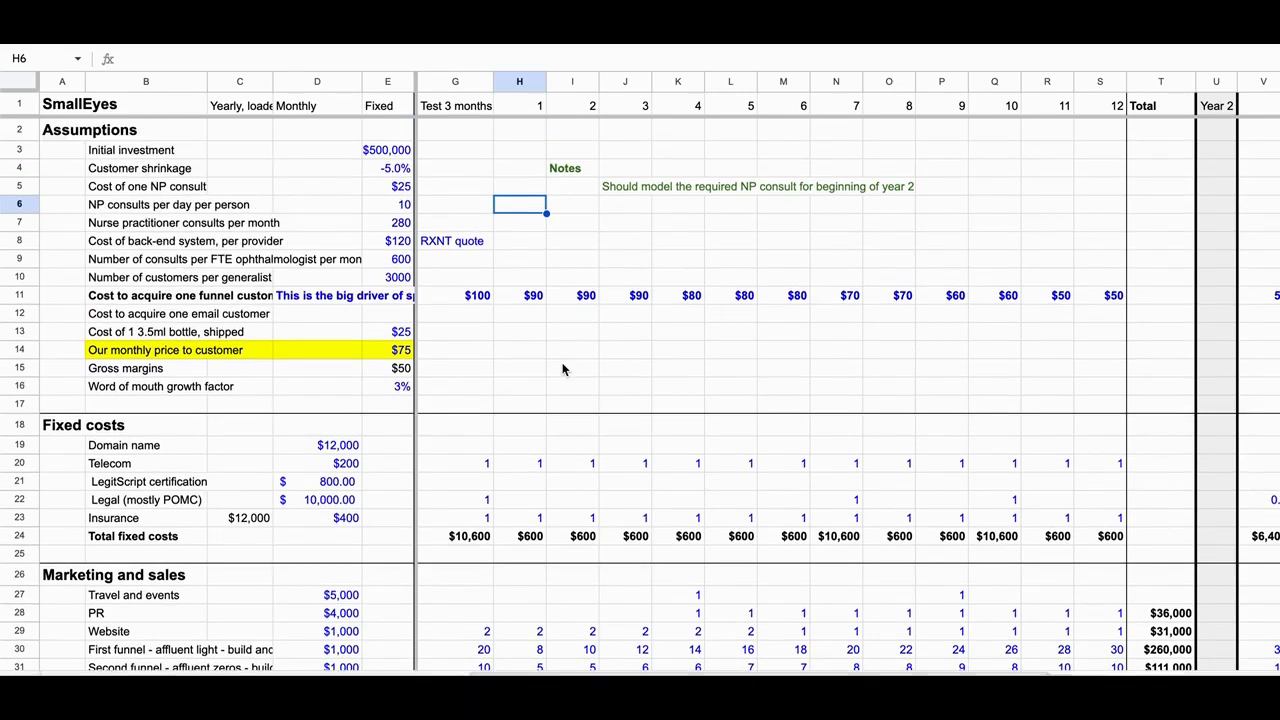
{"action": "left_click", "coordinate": [394, 153]}
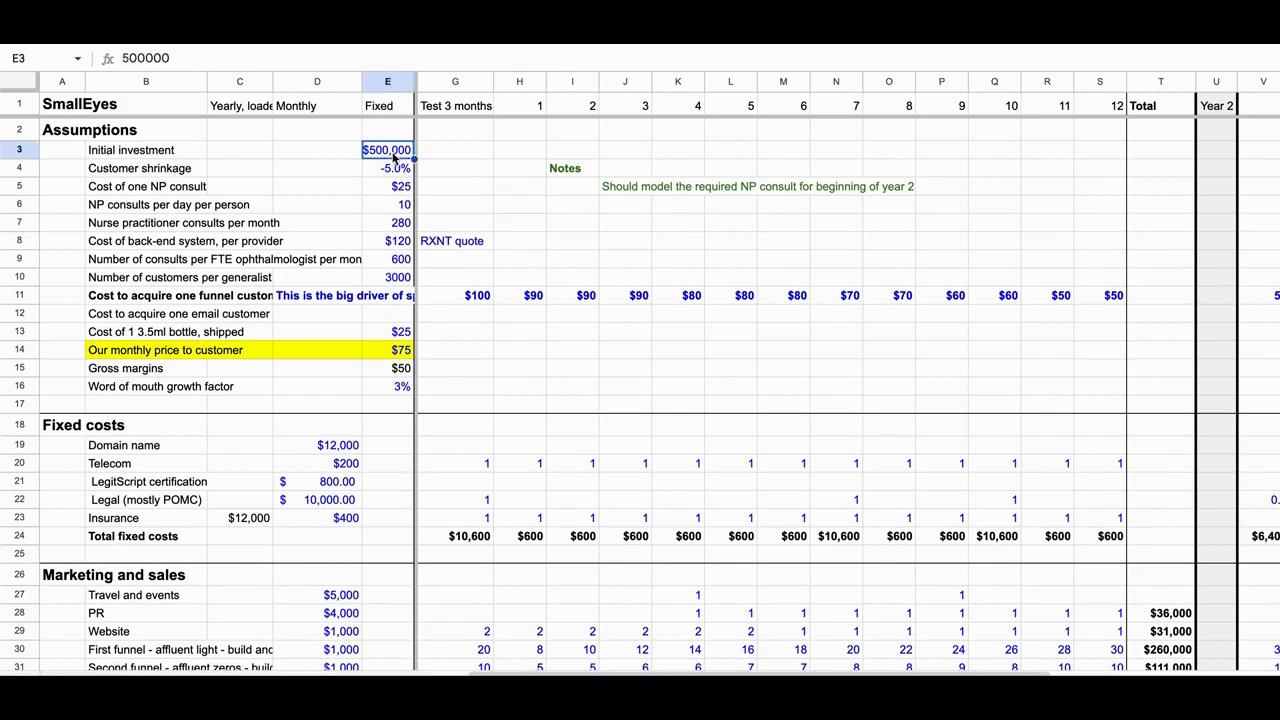
{"action": "left_click_drag", "start_coordinate": [394, 153], "coordinate": [403, 397]}
{"action": "left_click", "coordinate": [405, 397]}
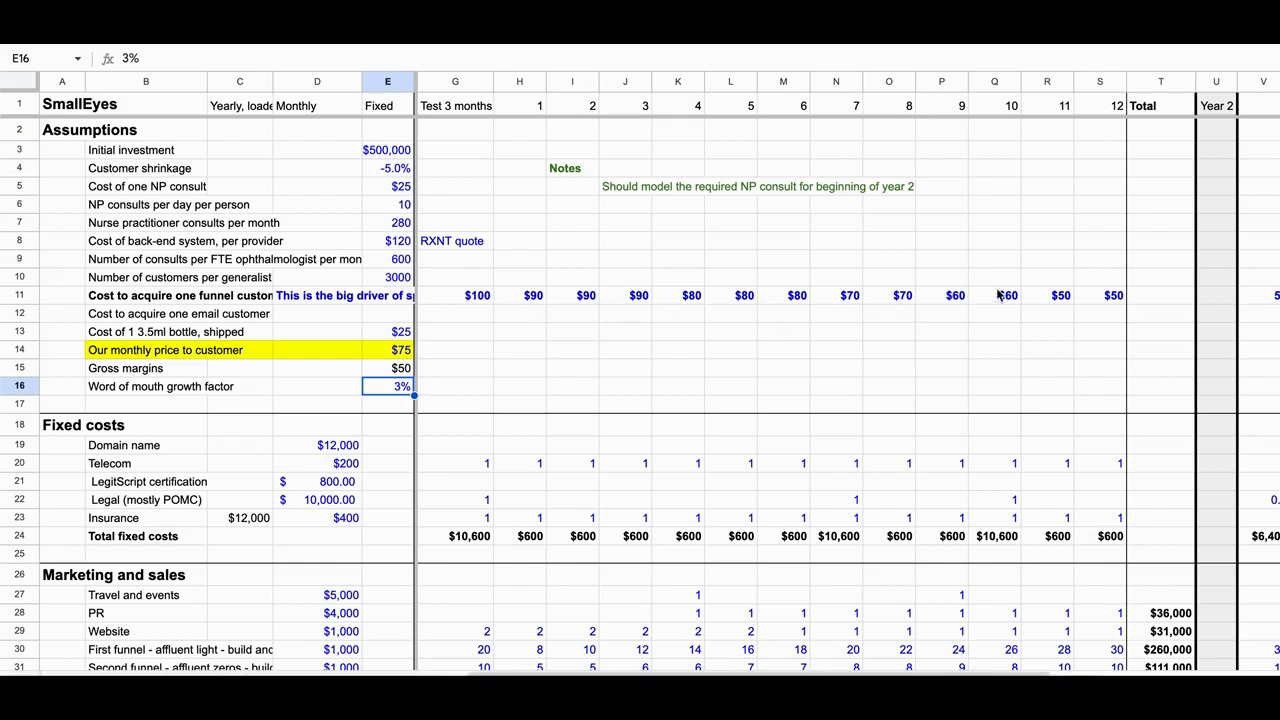
{"action": "left_click", "coordinate": [484, 298]}
{"action": "left_click_drag", "start_coordinate": [487, 302], "coordinate": [1094, 297]}
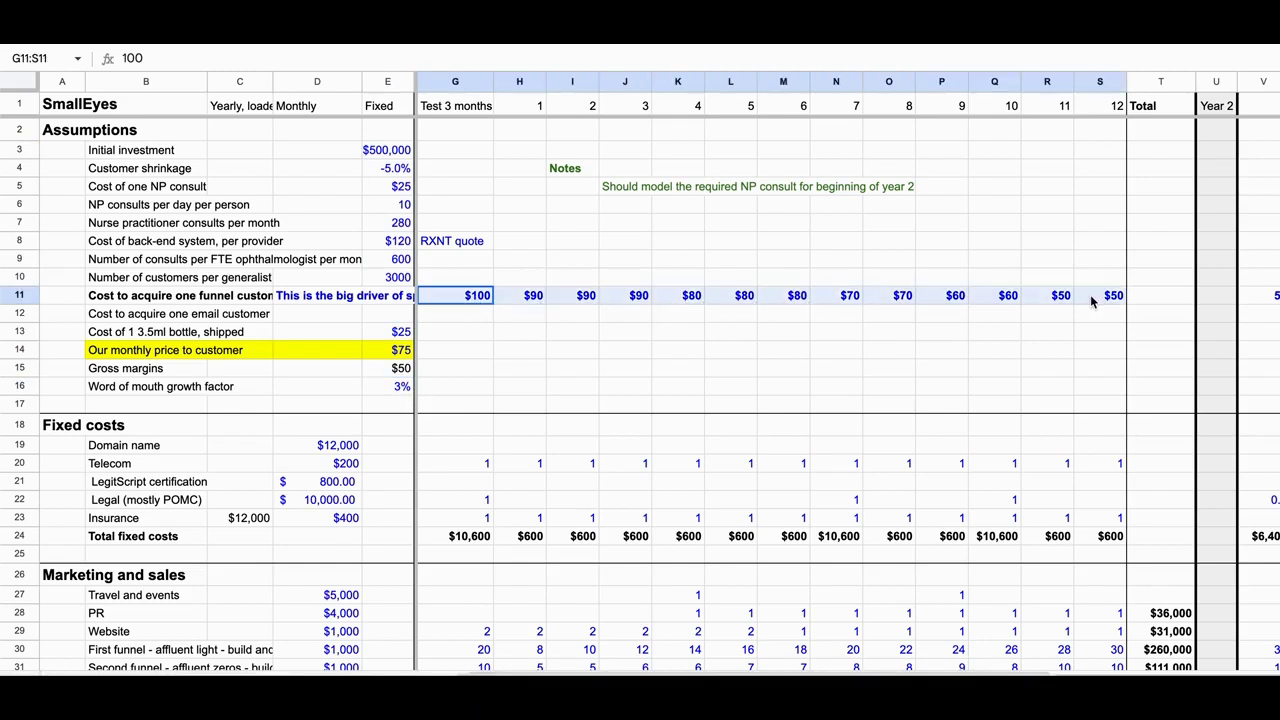
{"action": "left_click", "coordinate": [636, 334]}
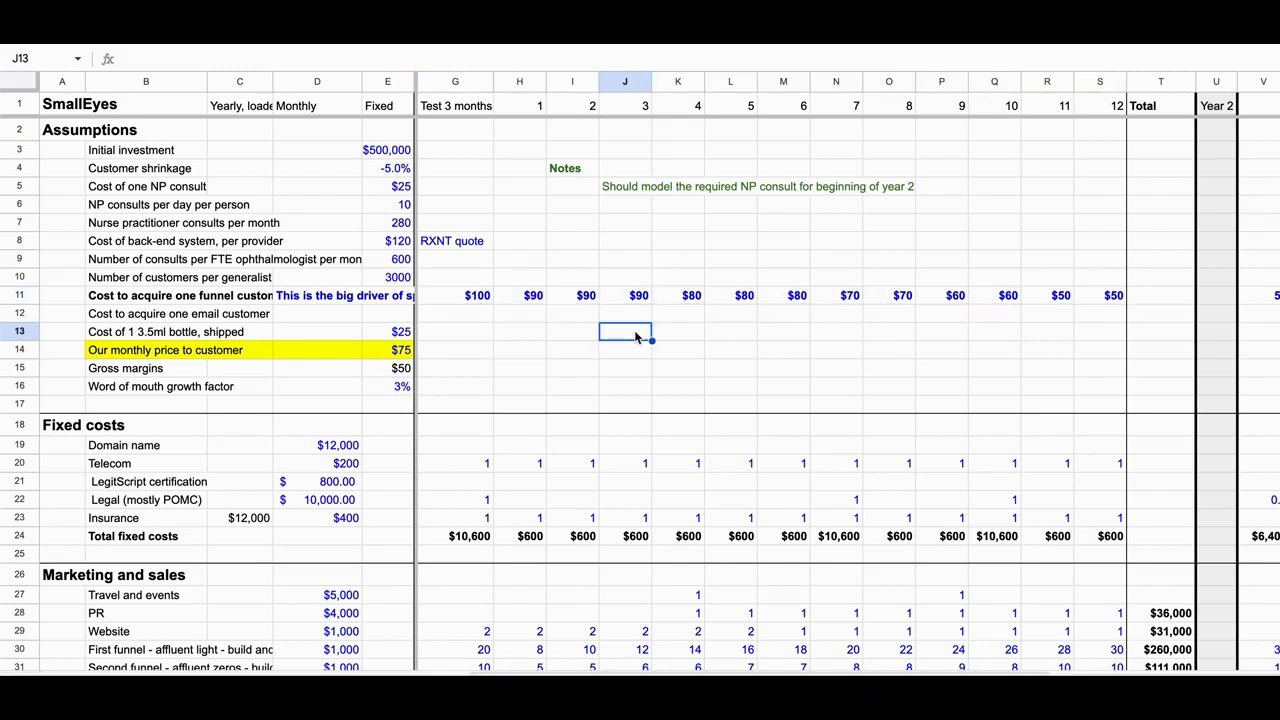
Examine the Fixed costs section, checking the telecom and legal amounts, when legal costs occur, and the monthly insurance entries
{"action": "scroll", "coordinate": [636, 336], "scroll_direction": "down", "scroll_amount": 2}
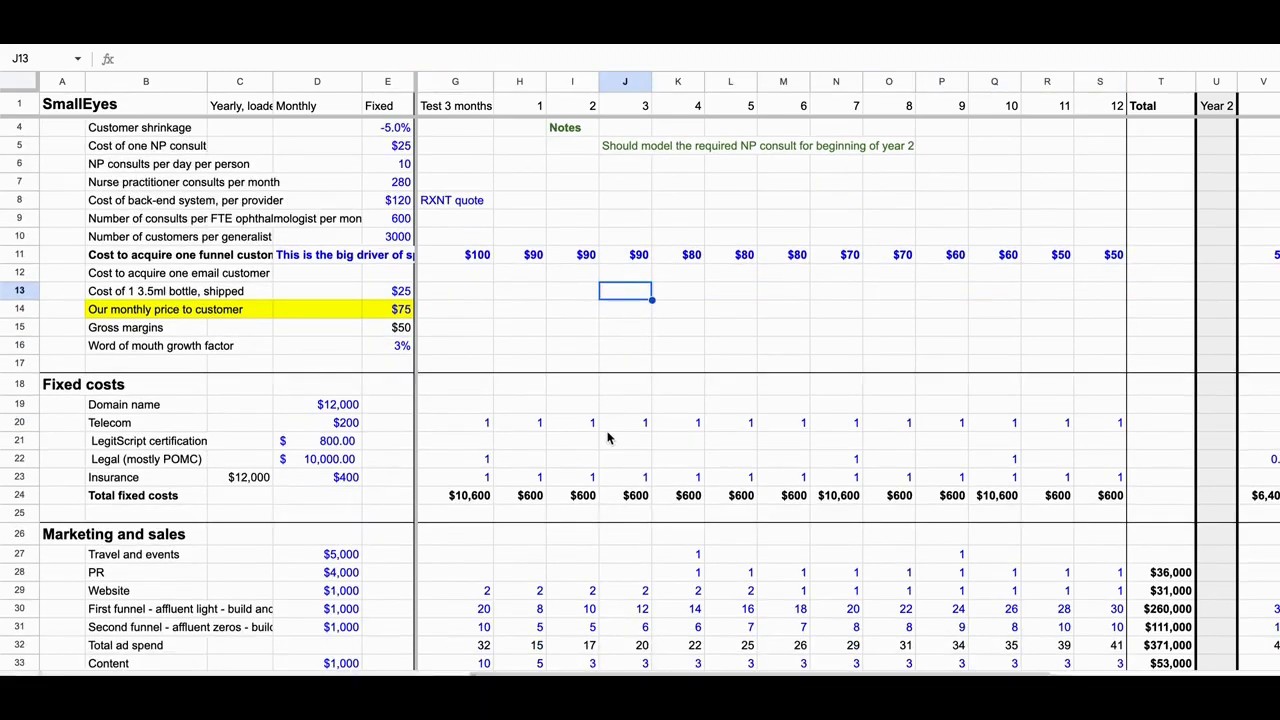
{"action": "scroll", "coordinate": [607, 437], "scroll_direction": "down", "scroll_amount": 3}
{"action": "scroll", "coordinate": [607, 437], "scroll_direction": "down", "scroll_amount": 2}
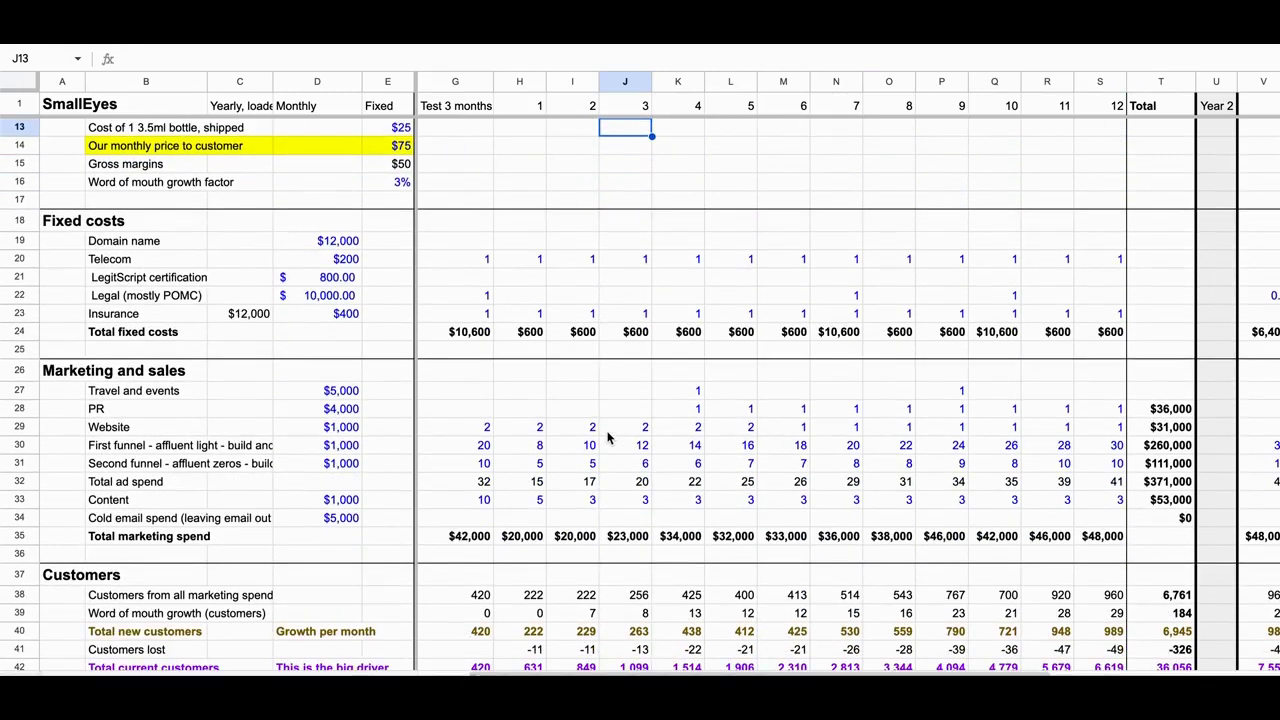
{"action": "left_click", "coordinate": [477, 258]}
{"action": "left_click", "coordinate": [335, 260]}
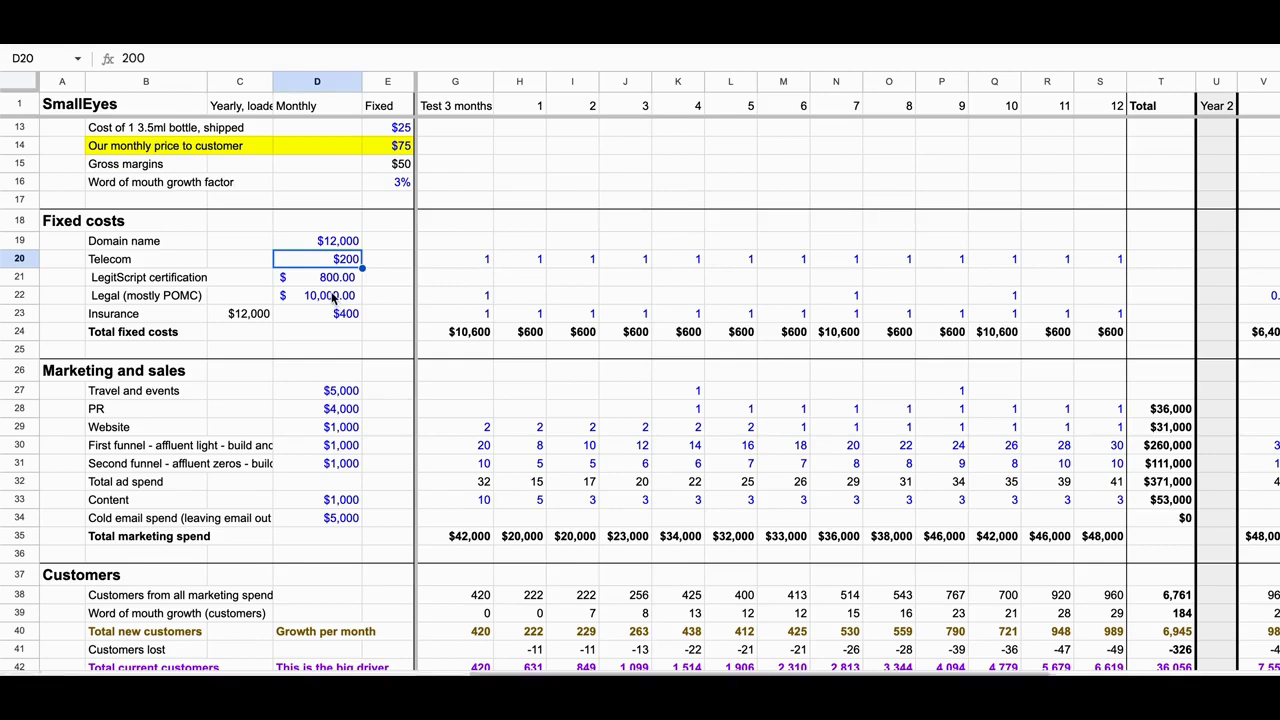
{"action": "left_click", "coordinate": [333, 296]}
{"action": "left_click", "coordinate": [484, 296]}
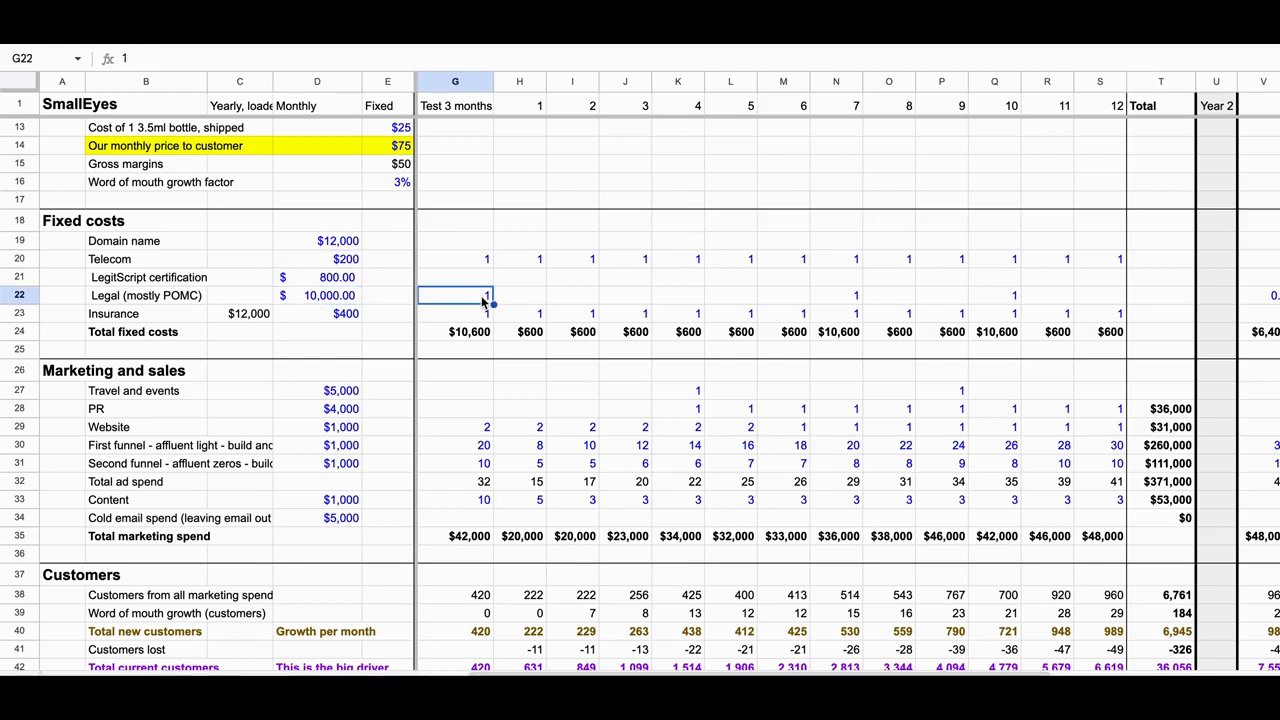
{"action": "left_click", "coordinate": [849, 298]}
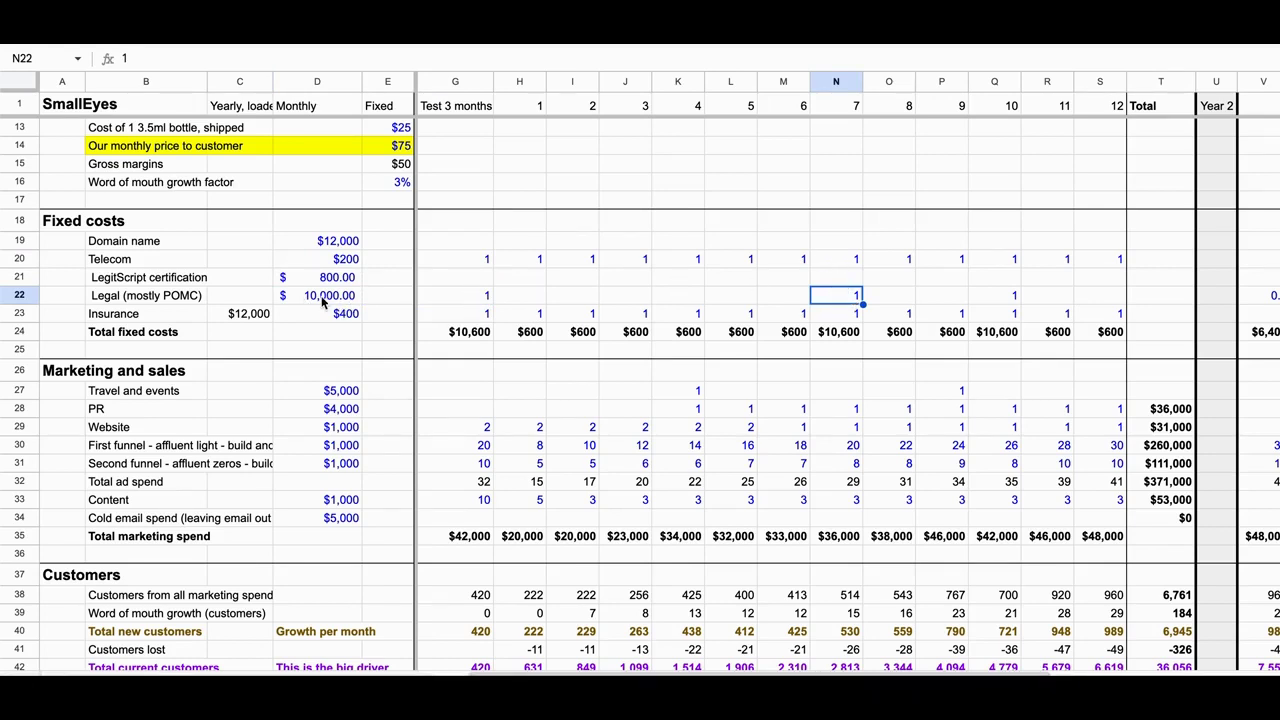
{"action": "left_click", "coordinate": [346, 300]}
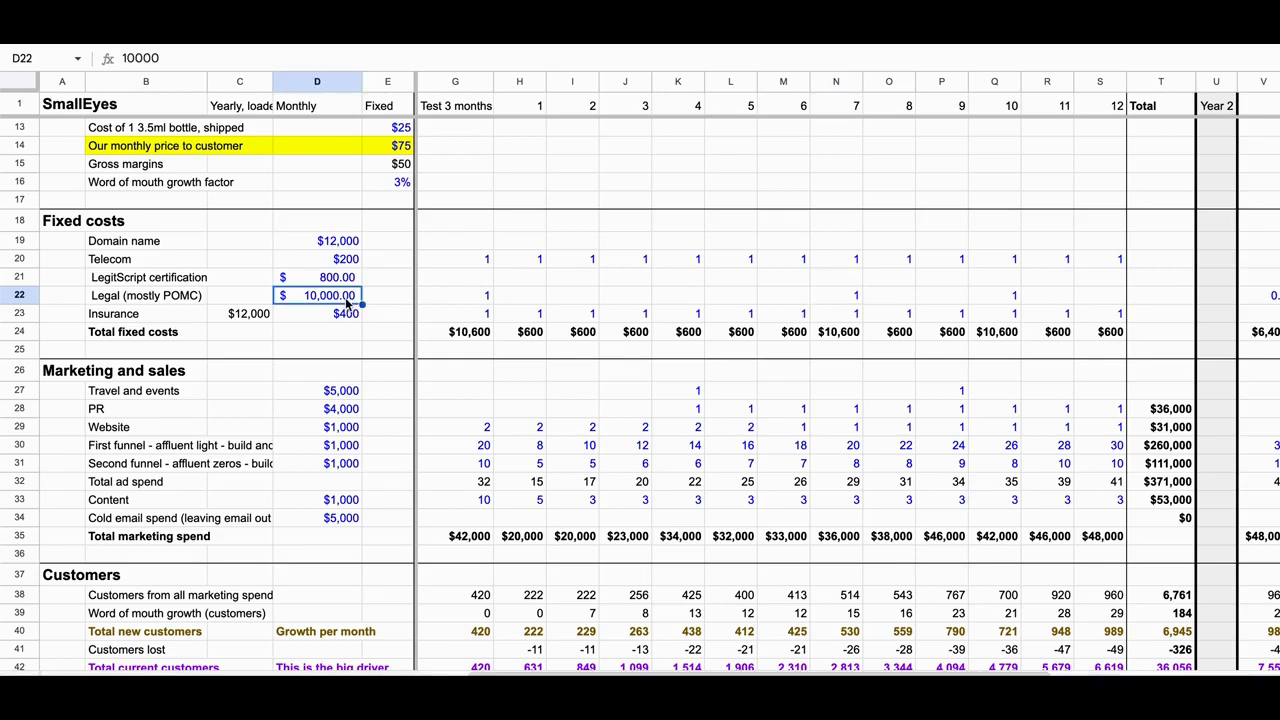
{"action": "left_click", "coordinate": [476, 298]}
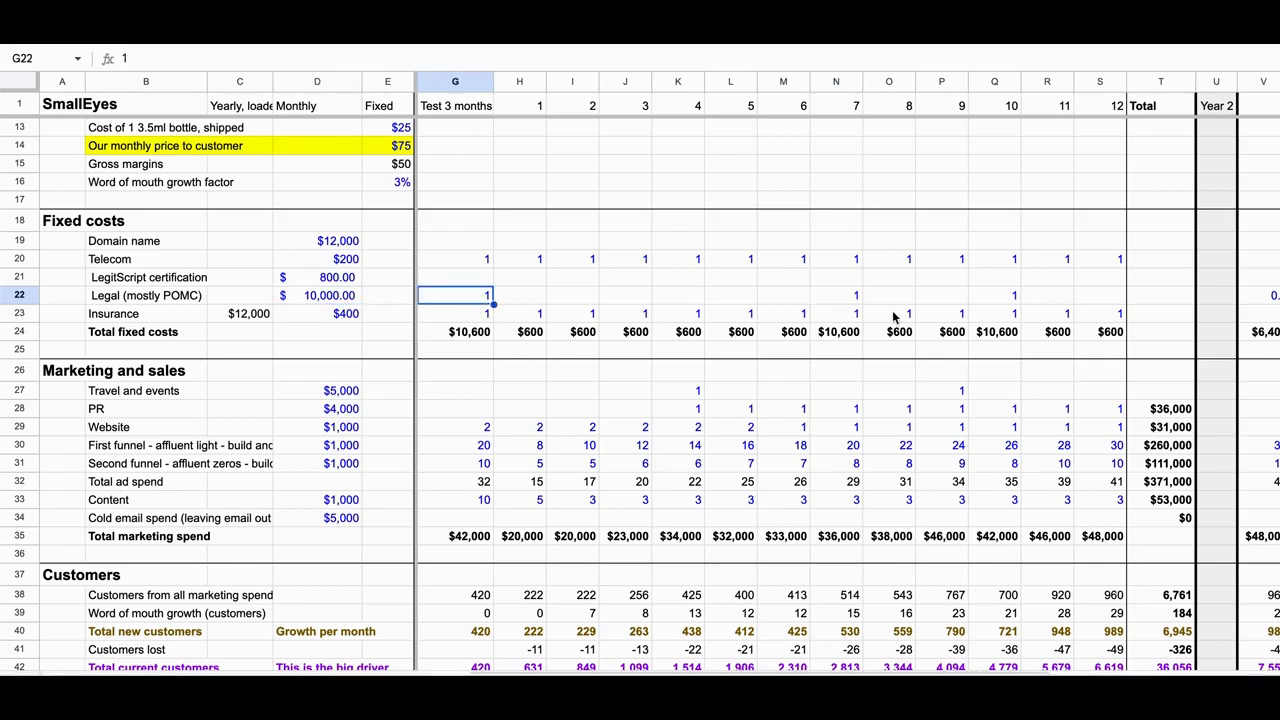
{"action": "left_click", "coordinate": [537, 316]}
{"action": "left_click_drag", "start_coordinate": [535, 315], "coordinate": [1100, 315]}
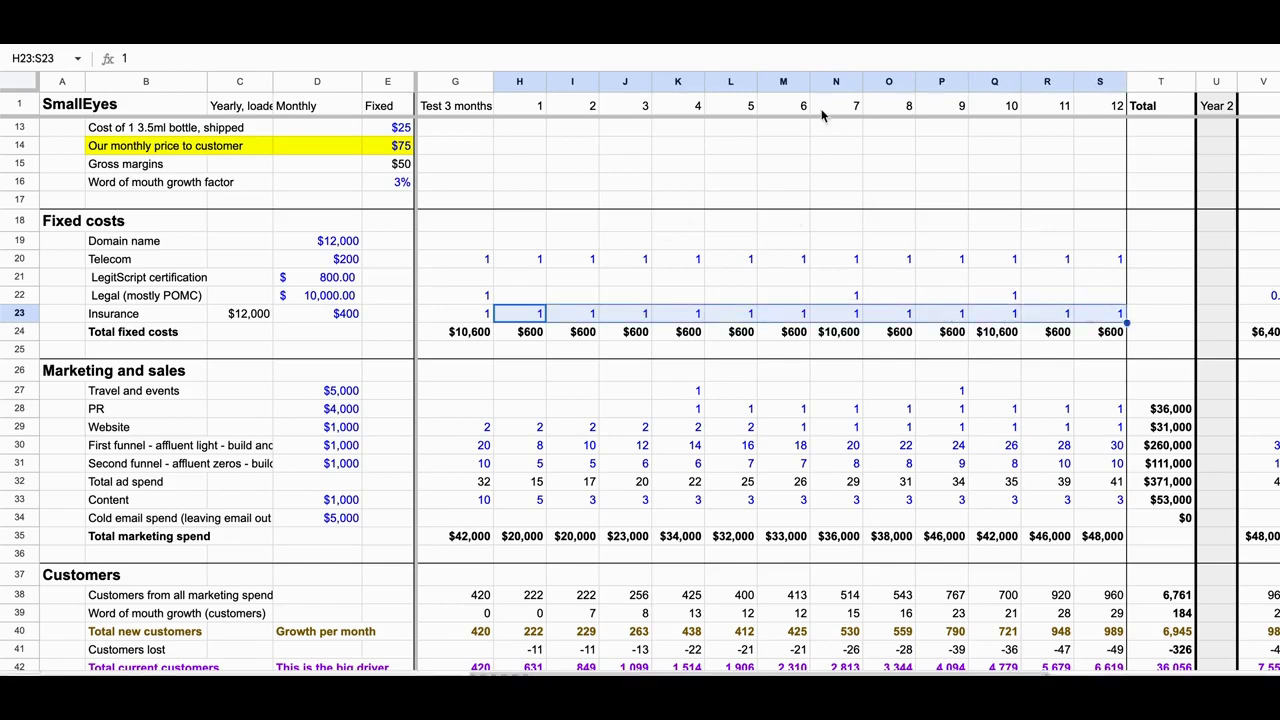
Examine the Marketing and sales section, checking the month 4 website entry and the total ad spend formula for that month
{"action": "scroll", "coordinate": [605, 294], "scroll_direction": "down", "scroll_amount": 1}
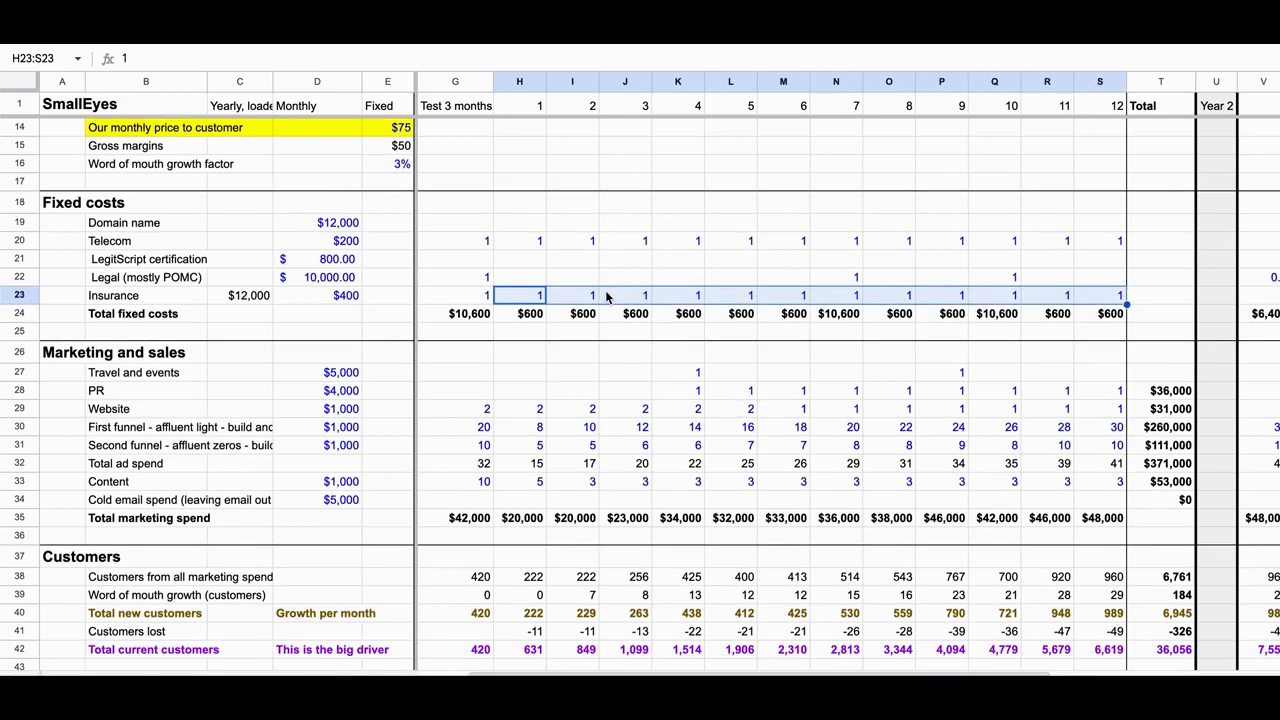
{"action": "scroll", "coordinate": [723, 277], "scroll_direction": "down", "scroll_amount": 4}
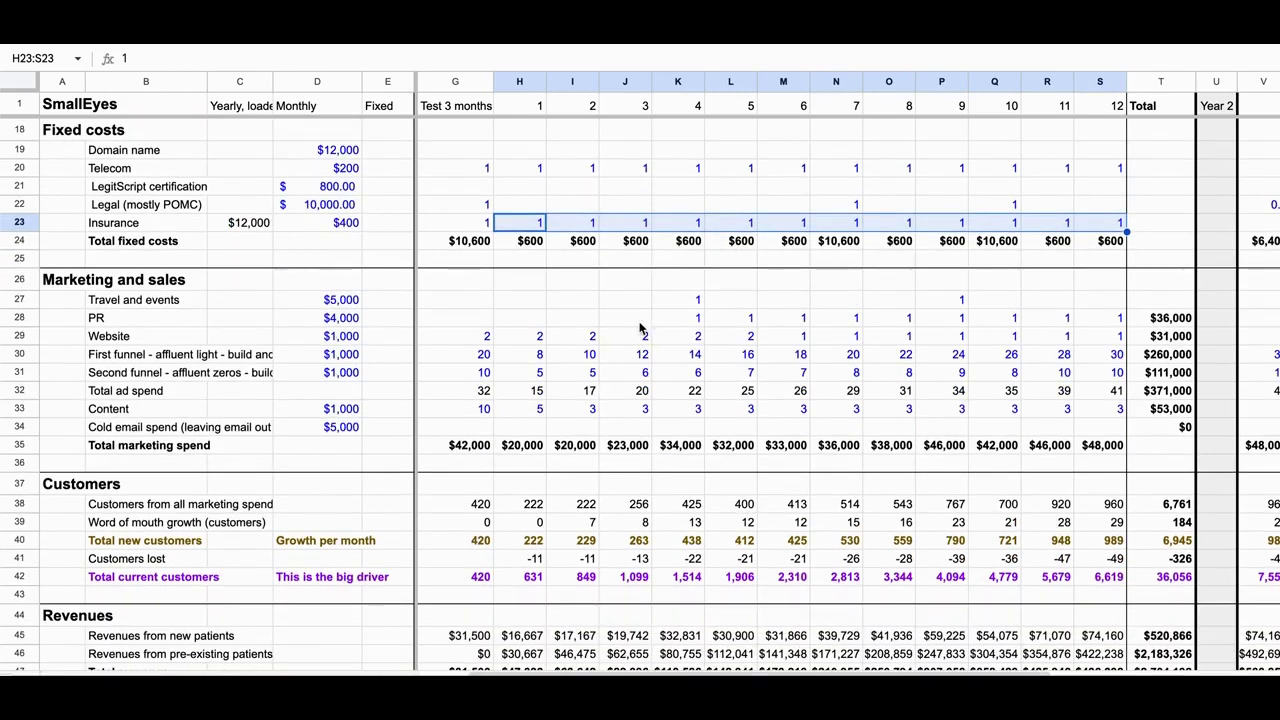
{"action": "left_click", "coordinate": [698, 337]}
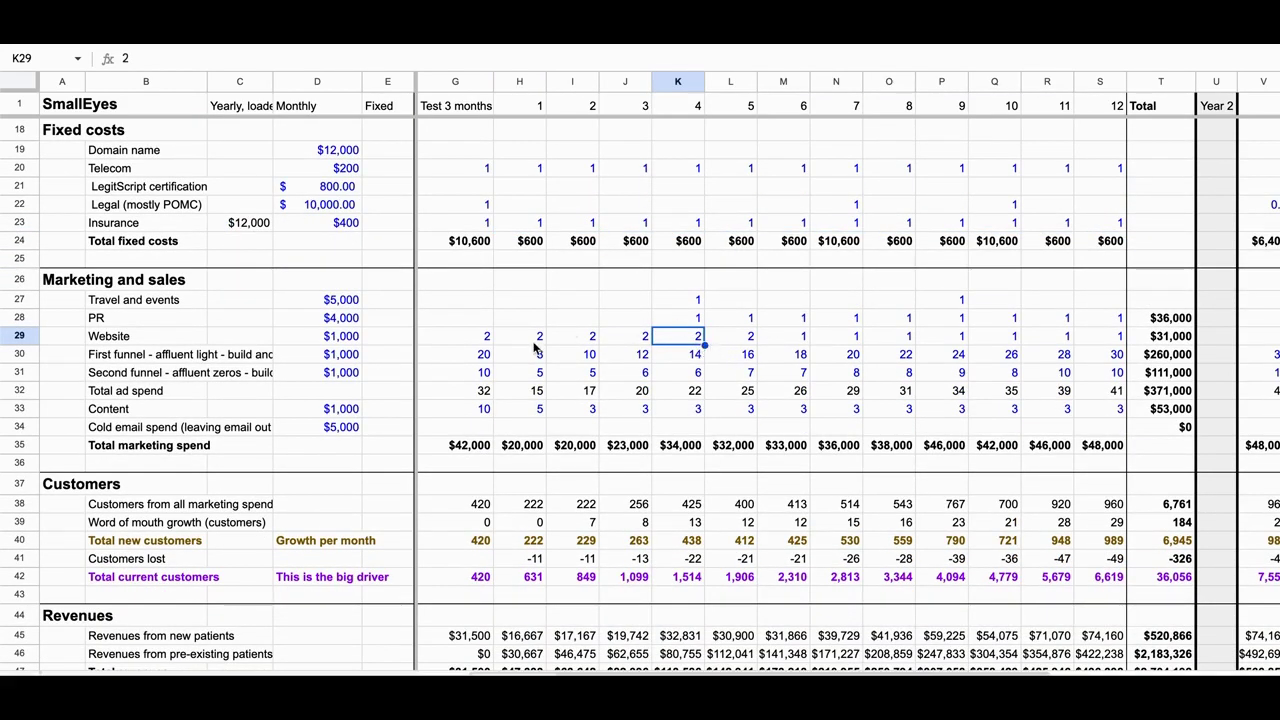
{"action": "scroll", "coordinate": [686, 367], "scroll_direction": "down", "scroll_amount": 1}
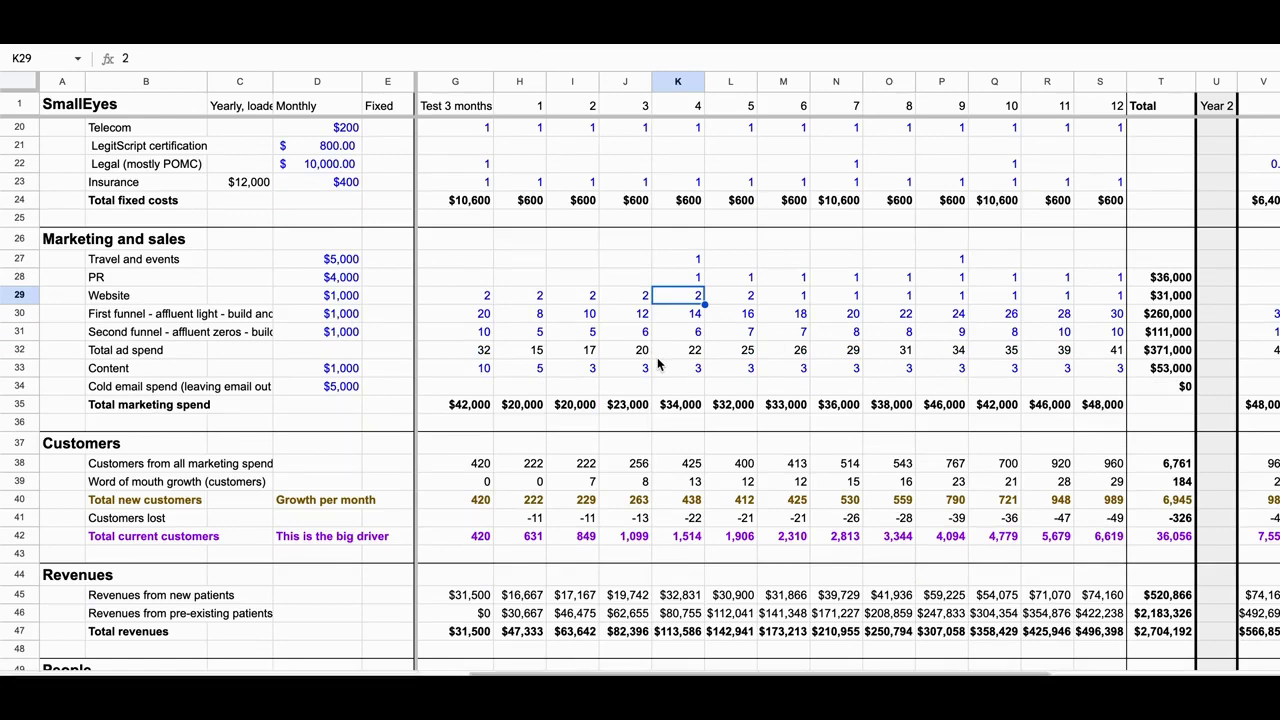
{"action": "scroll", "coordinate": [658, 365], "scroll_direction": "down", "scroll_amount": 1}
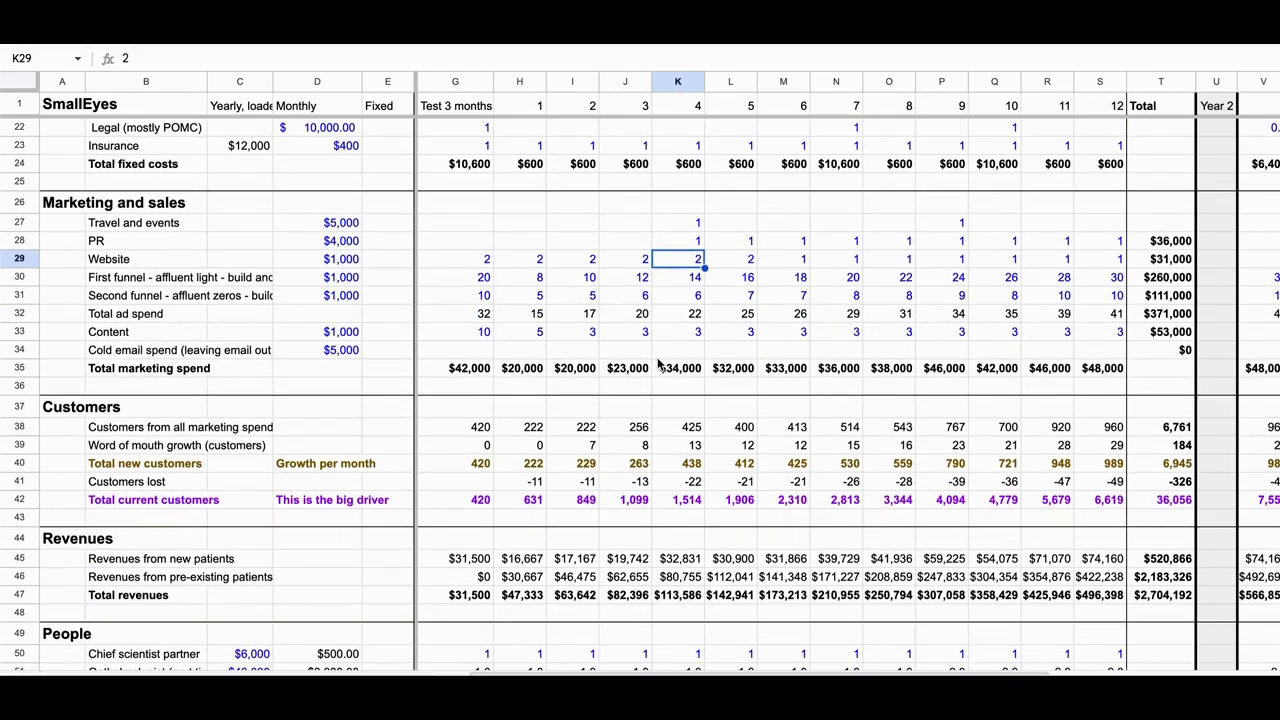
{"action": "left_click", "coordinate": [673, 312]}
Examine the Customers and Revenues sections, inspecting the month 5 formulas for revenues from new and pre-existing patients
{"action": "scroll", "coordinate": [673, 312], "scroll_direction": "down", "scroll_amount": 3}
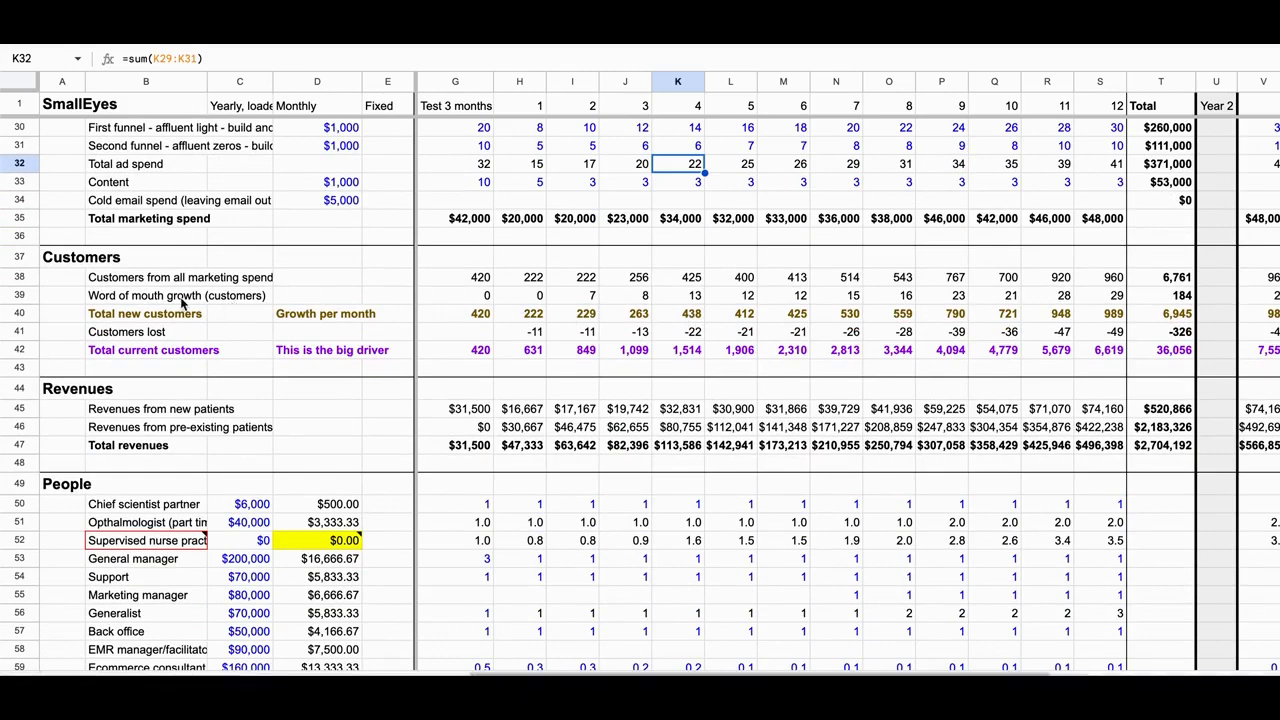
{"action": "scroll", "coordinate": [586, 347], "scroll_direction": "down", "scroll_amount": 3}
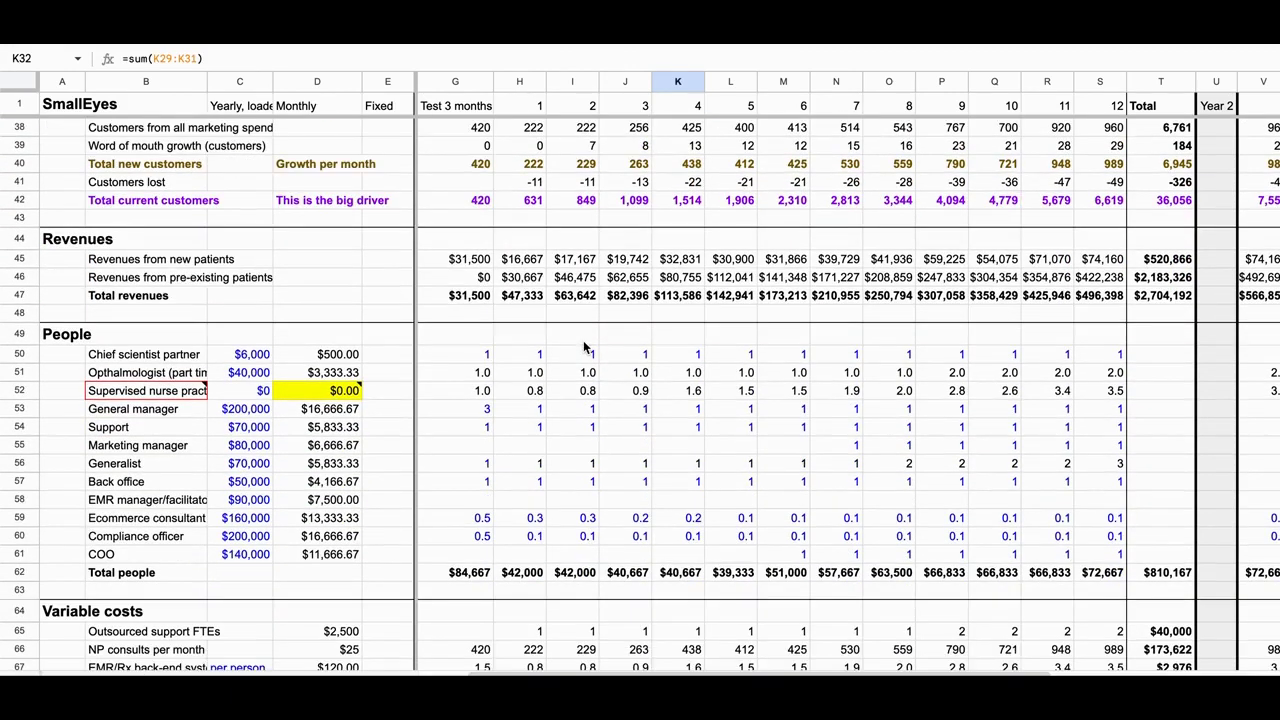
{"action": "mouse_move", "coordinate": [483, 263]}
{"action": "left_mouse_down"}
{"action": "mouse_move", "coordinate": [1122, 285]}
{"action": "mouse_move", "coordinate": [1128, 298]}
{"action": "mouse_move", "coordinate": [1110, 303]}
{"action": "left_mouse_up"}
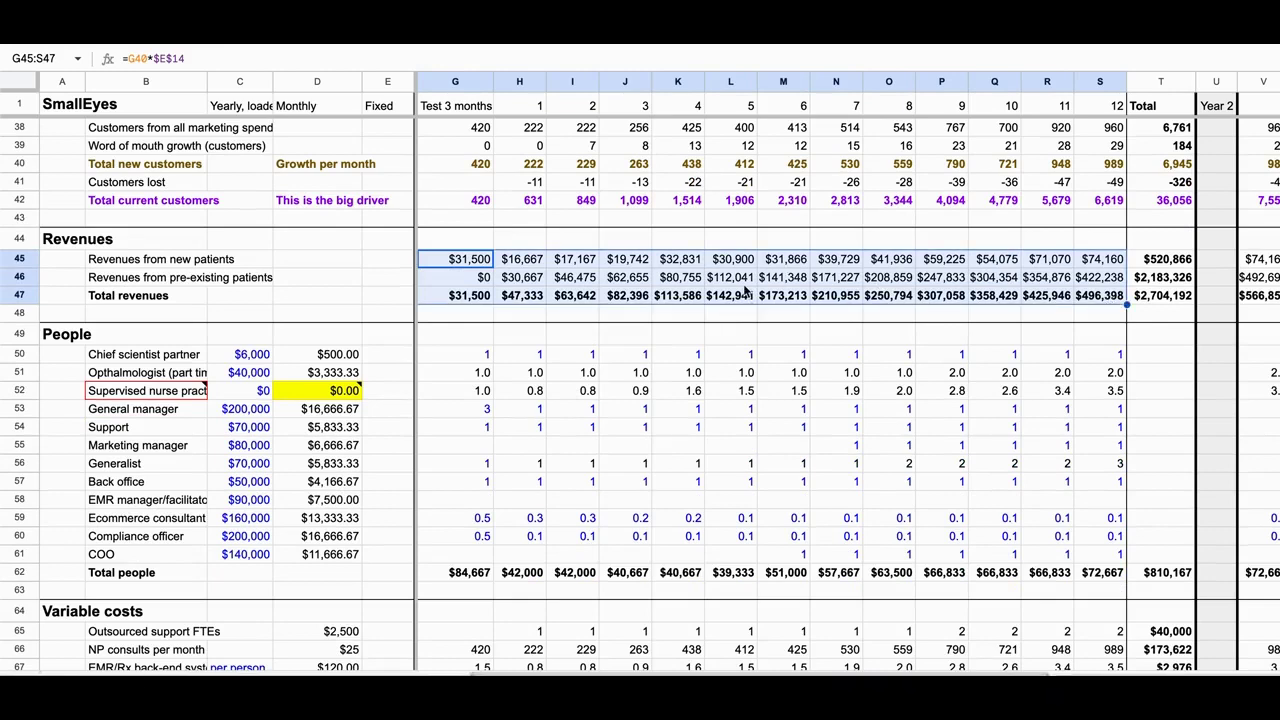
{"action": "left_click", "coordinate": [713, 262]}
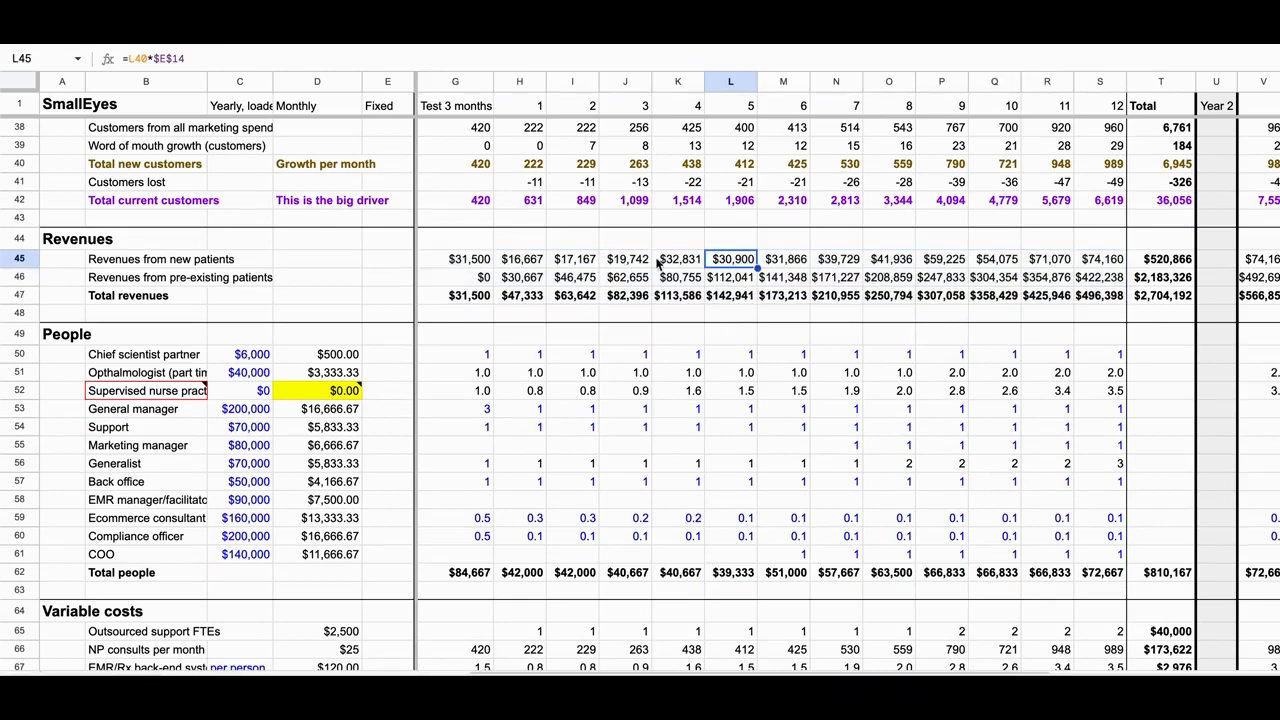
{"action": "left_click", "coordinate": [743, 283]}
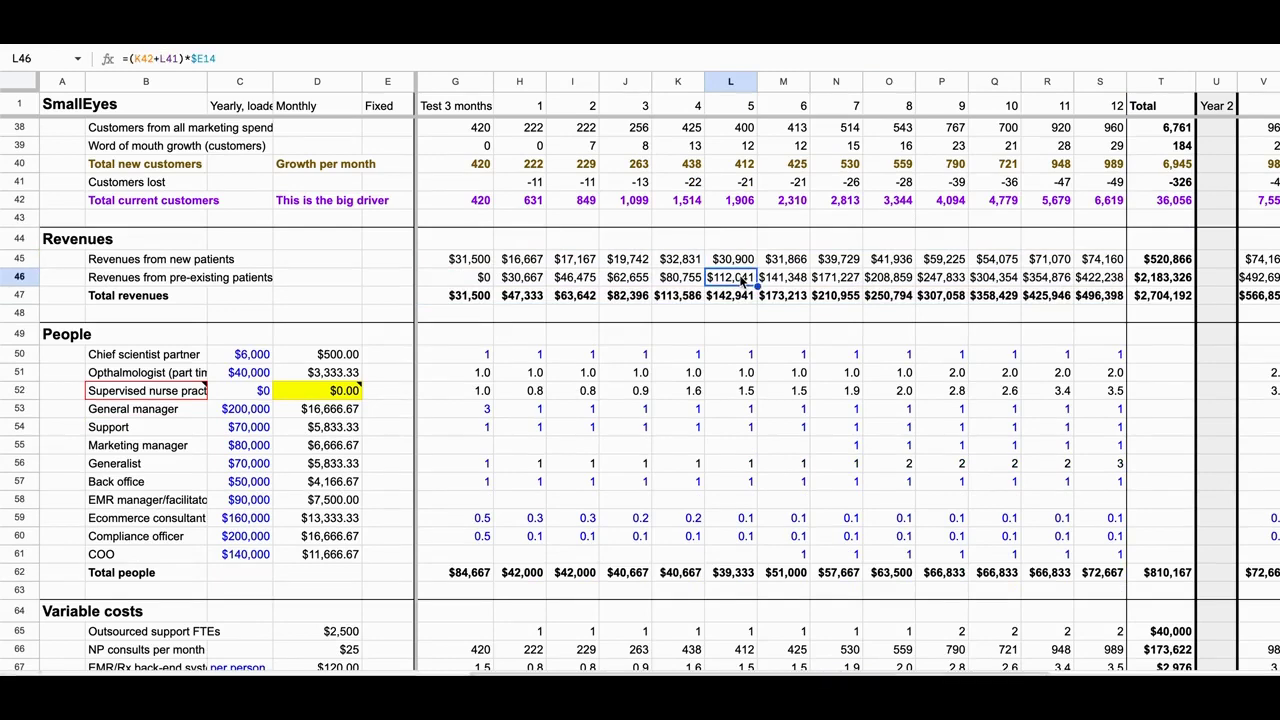
Review the yearly salaries in the People section and inspect the general manager's monthly cost formula
{"action": "scroll", "coordinate": [702, 360], "scroll_direction": "down", "scroll_amount": 2}
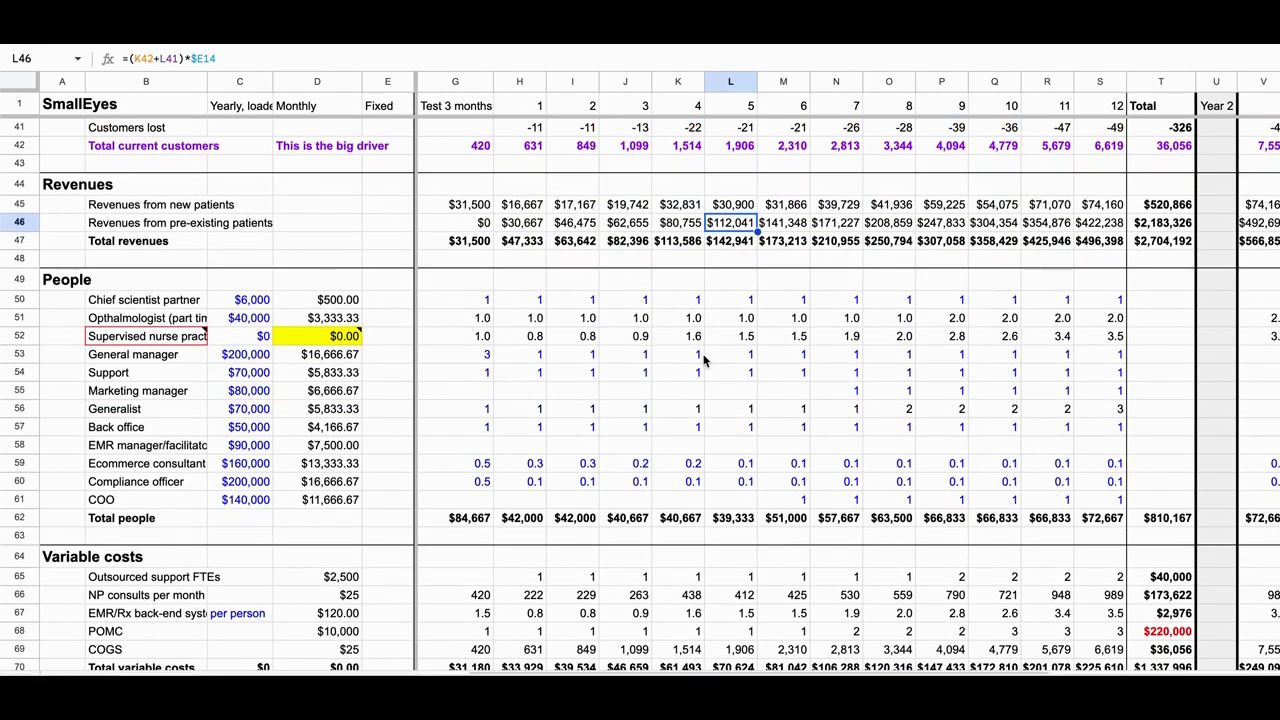
{"action": "left_click", "coordinate": [268, 301]}
{"action": "key", "text": "Down"}
{"action": "key", "text": "Down"}
{"action": "key", "text": "Down"}
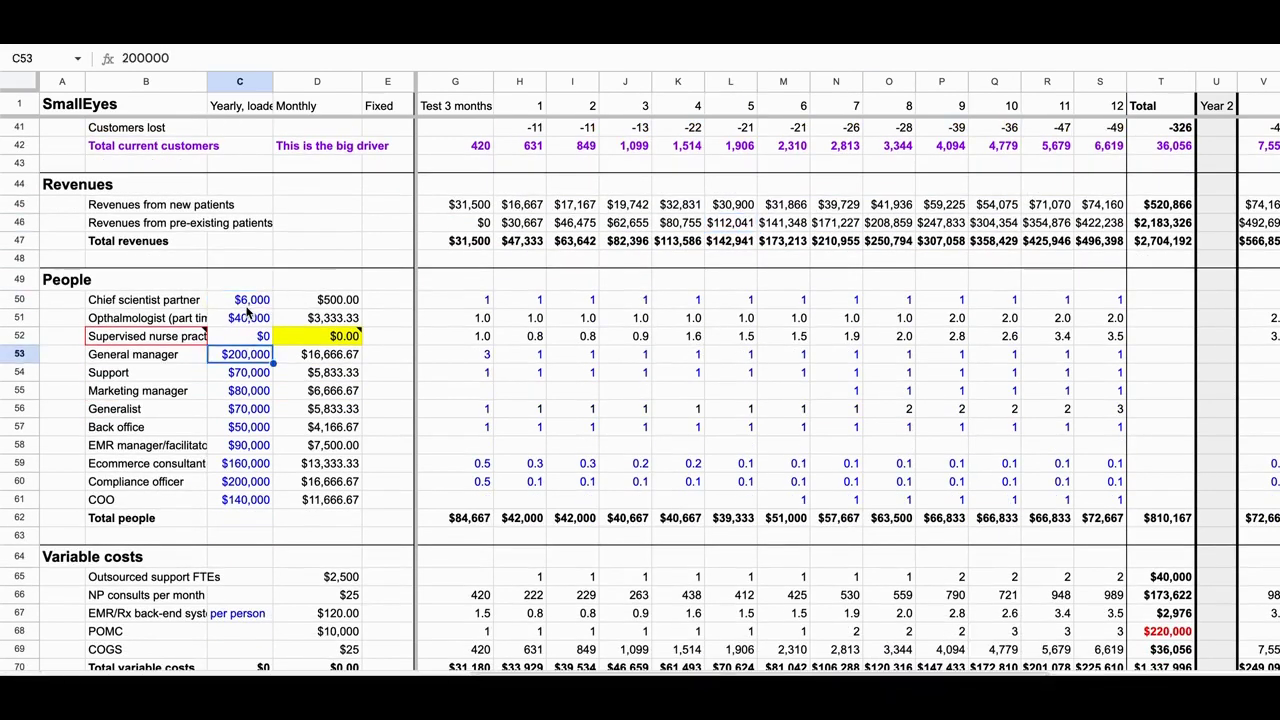
{"action": "left_click", "coordinate": [330, 357]}
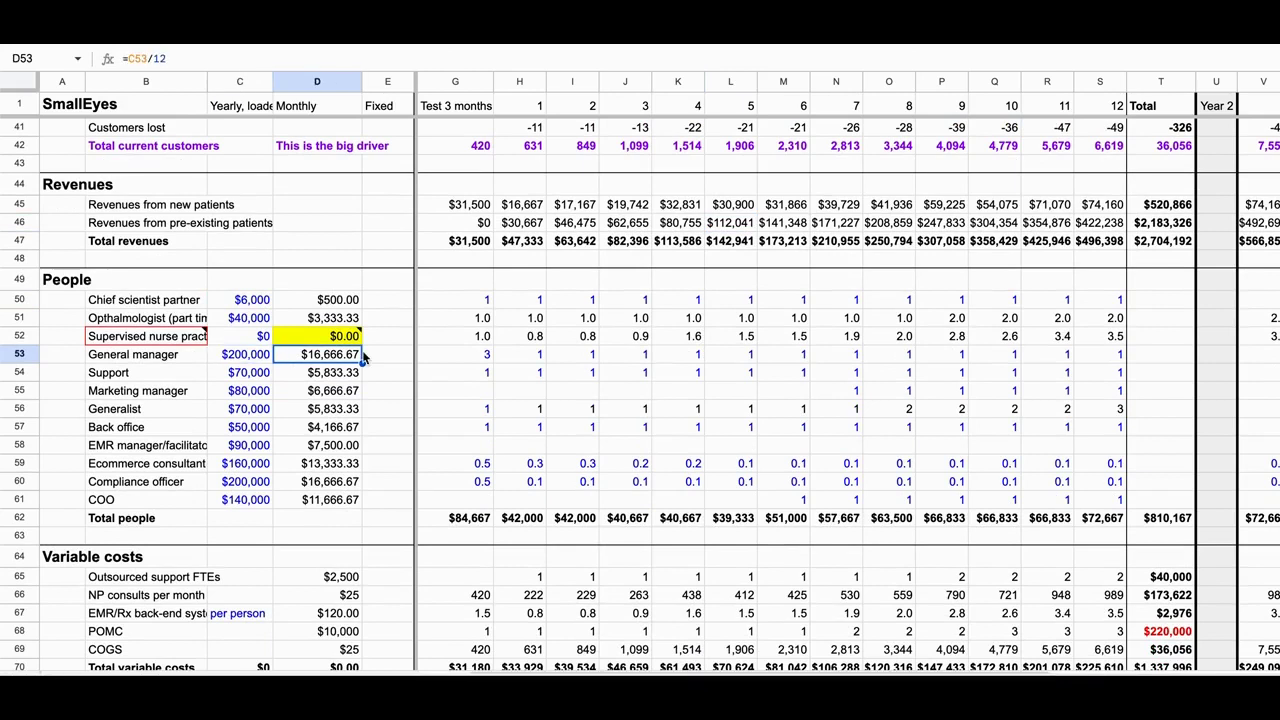
Review the monthly headcount entries for the general manager and the marketing manager in the People section
{"action": "left_click", "coordinate": [528, 358]}
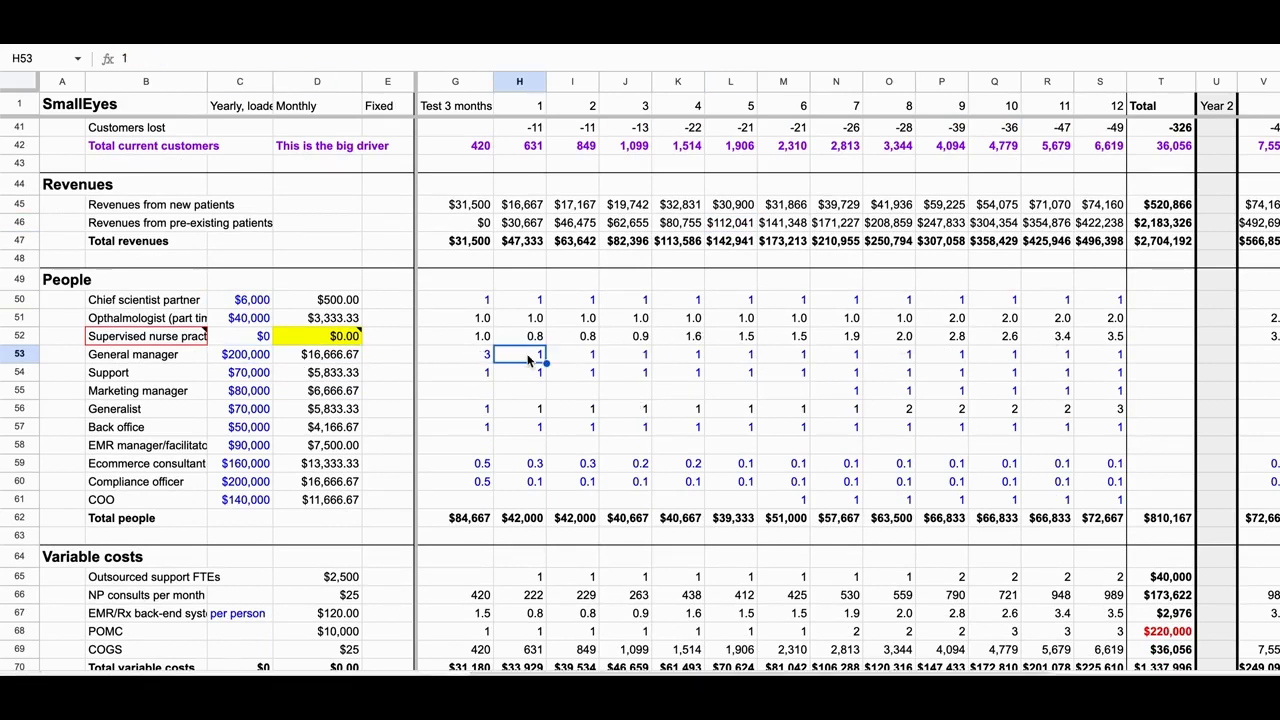
{"action": "left_click_drag", "start_coordinate": [574, 358], "coordinate": [1085, 364]}
{"action": "left_click", "coordinate": [629, 361]}
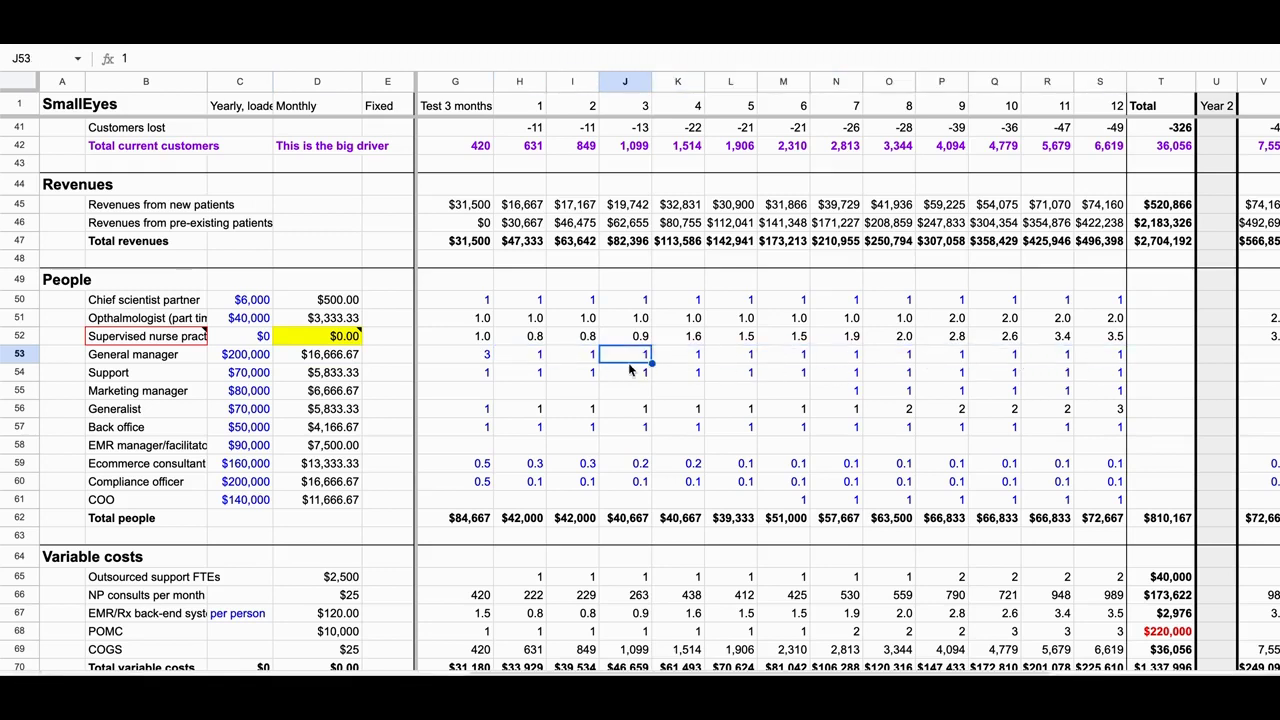
{"action": "left_click_drag", "start_coordinate": [455, 391], "coordinate": [826, 398]}
{"action": "left_click", "coordinate": [833, 393]}
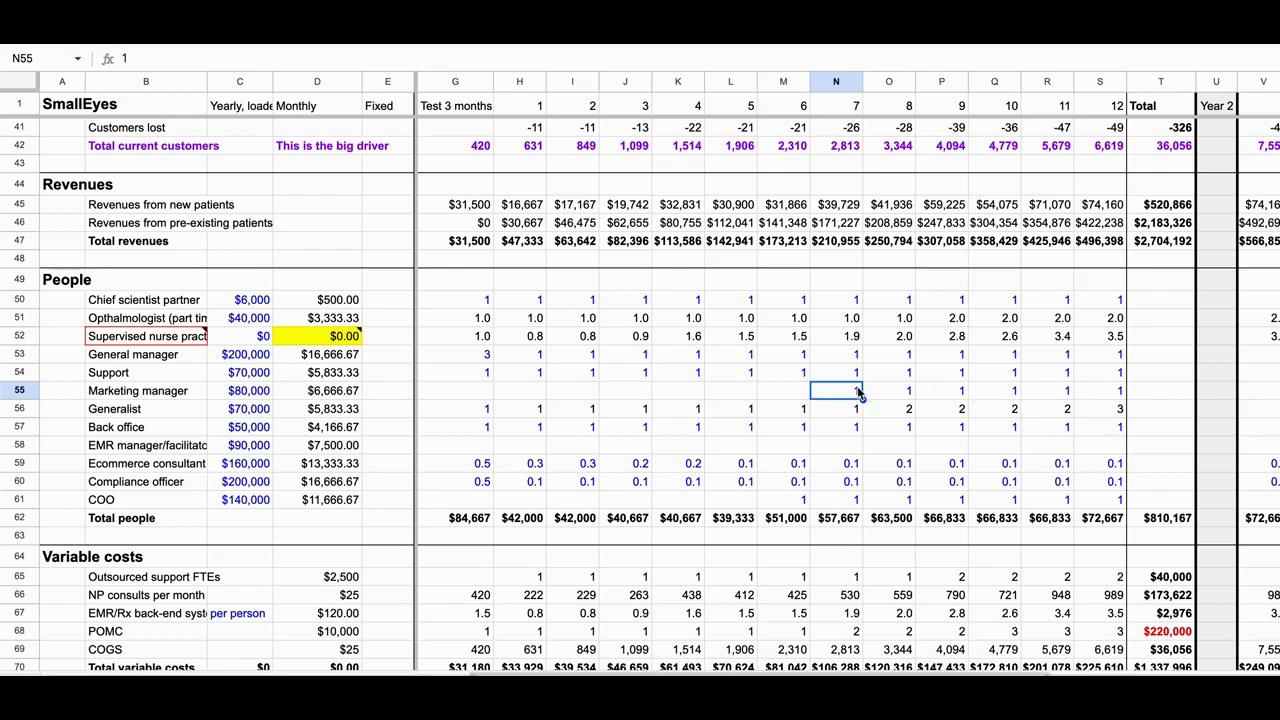
Inspect the generalist and ophthalmologist headcount formulas and the compliance officer and COO staffing entries
{"action": "scroll", "coordinate": [810, 390], "scroll_direction": "down", "scroll_amount": 1}
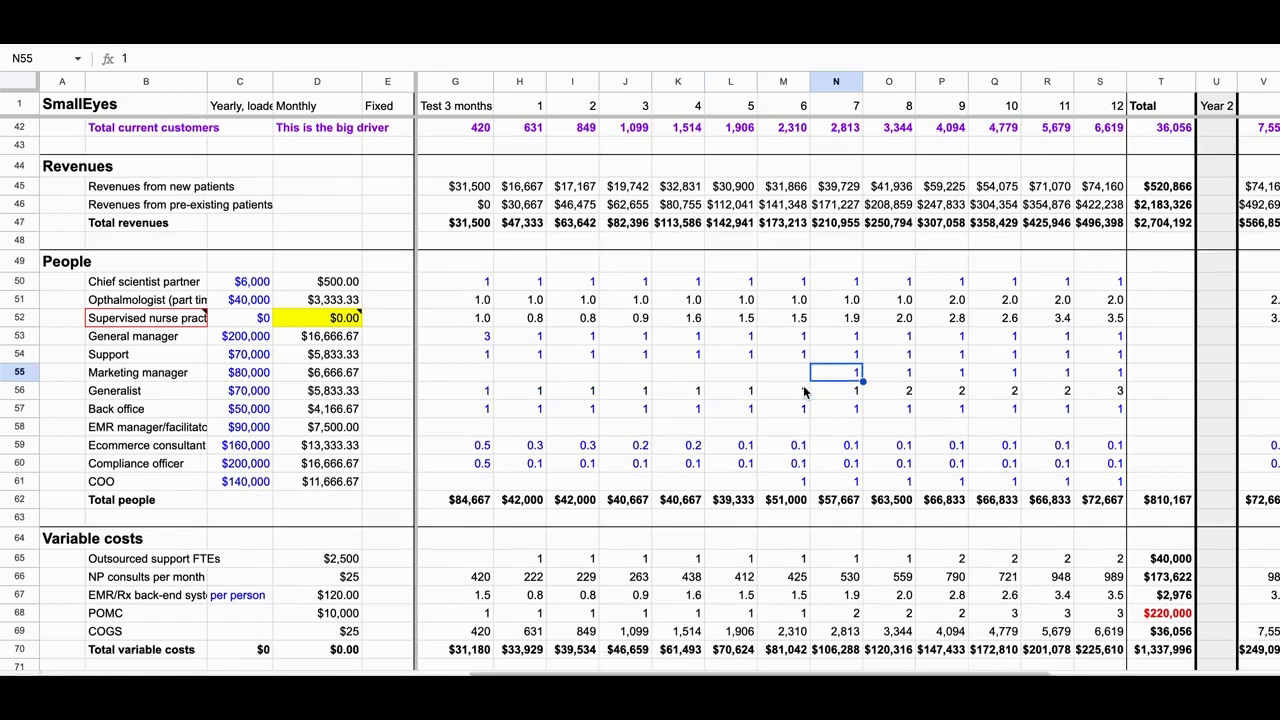
{"action": "scroll", "coordinate": [805, 392], "scroll_direction": "down", "scroll_amount": 1}
{"action": "left_click", "coordinate": [789, 380]}
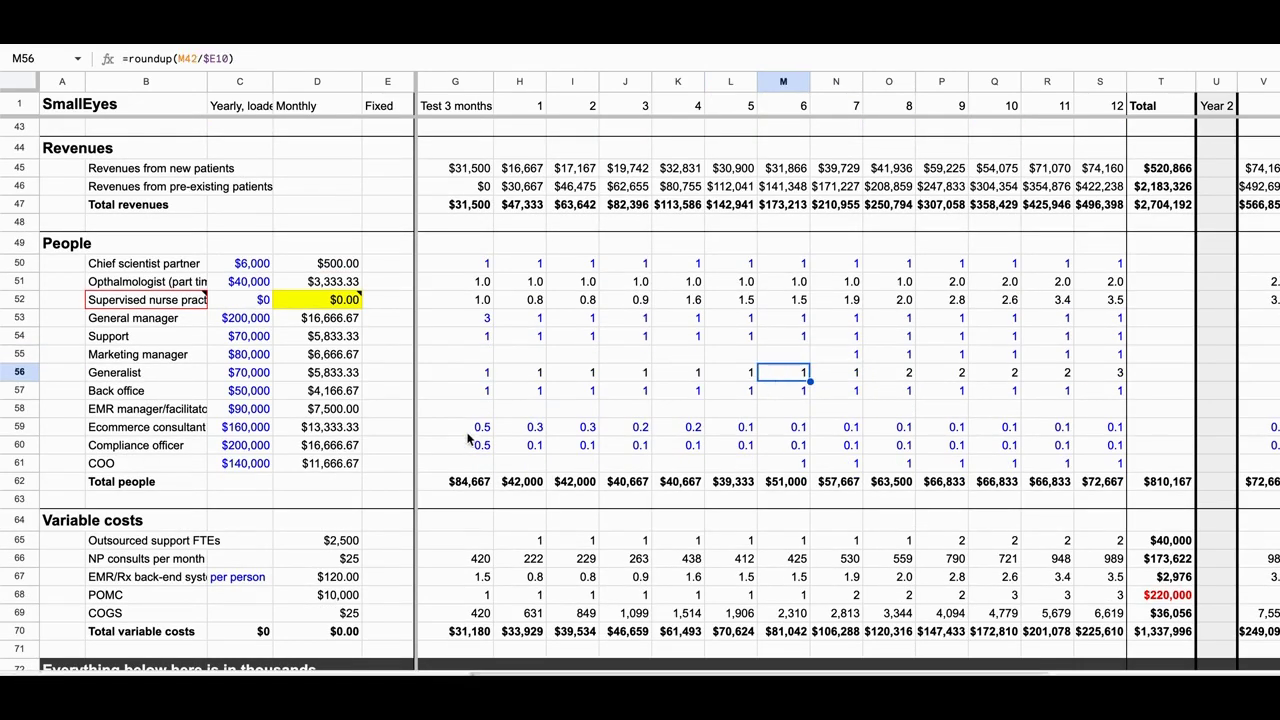
{"action": "scroll", "coordinate": [573, 435], "scroll_direction": "down", "scroll_amount": 1}
{"action": "left_click", "coordinate": [740, 427]}
{"action": "left_click", "coordinate": [779, 448]}
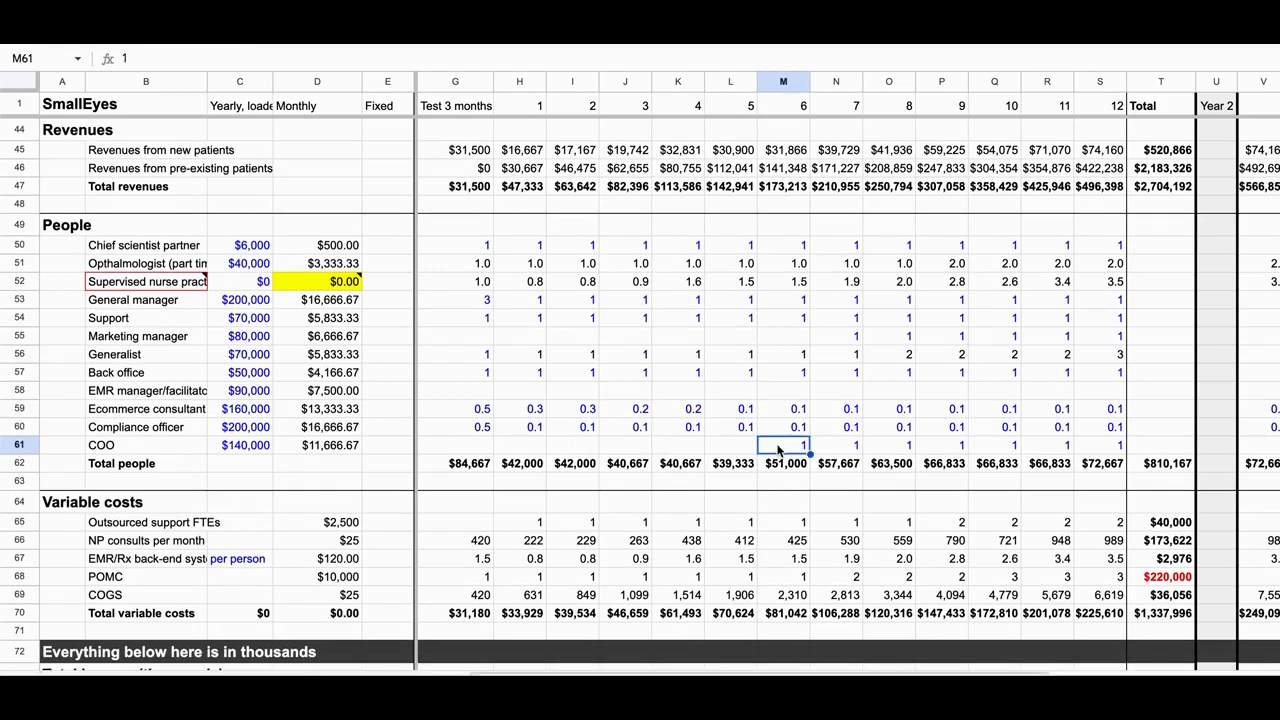
{"action": "scroll", "coordinate": [780, 315], "scroll_direction": "up", "scroll_amount": 2}
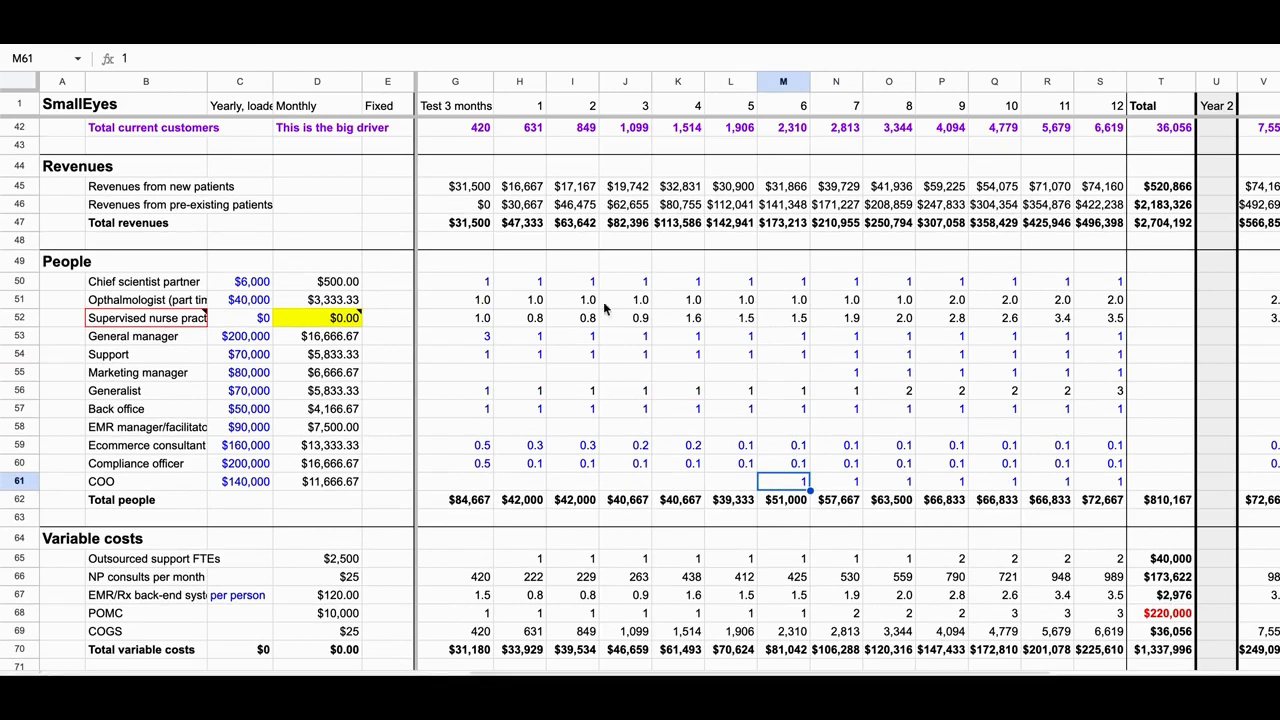
{"action": "left_click", "coordinate": [476, 303]}
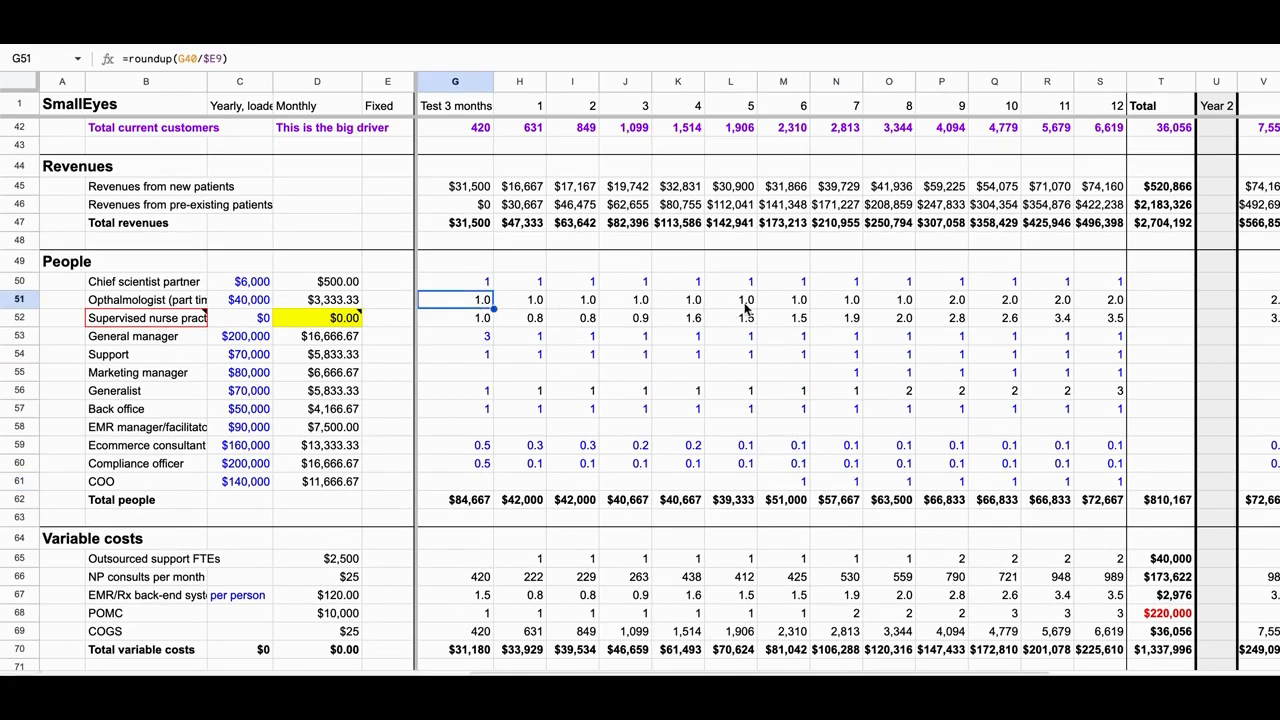
Inspect the part-time ophthalmologist headcount formulas for months 8, 9 and 10 in the People section
{"action": "left_click", "coordinate": [905, 301]}
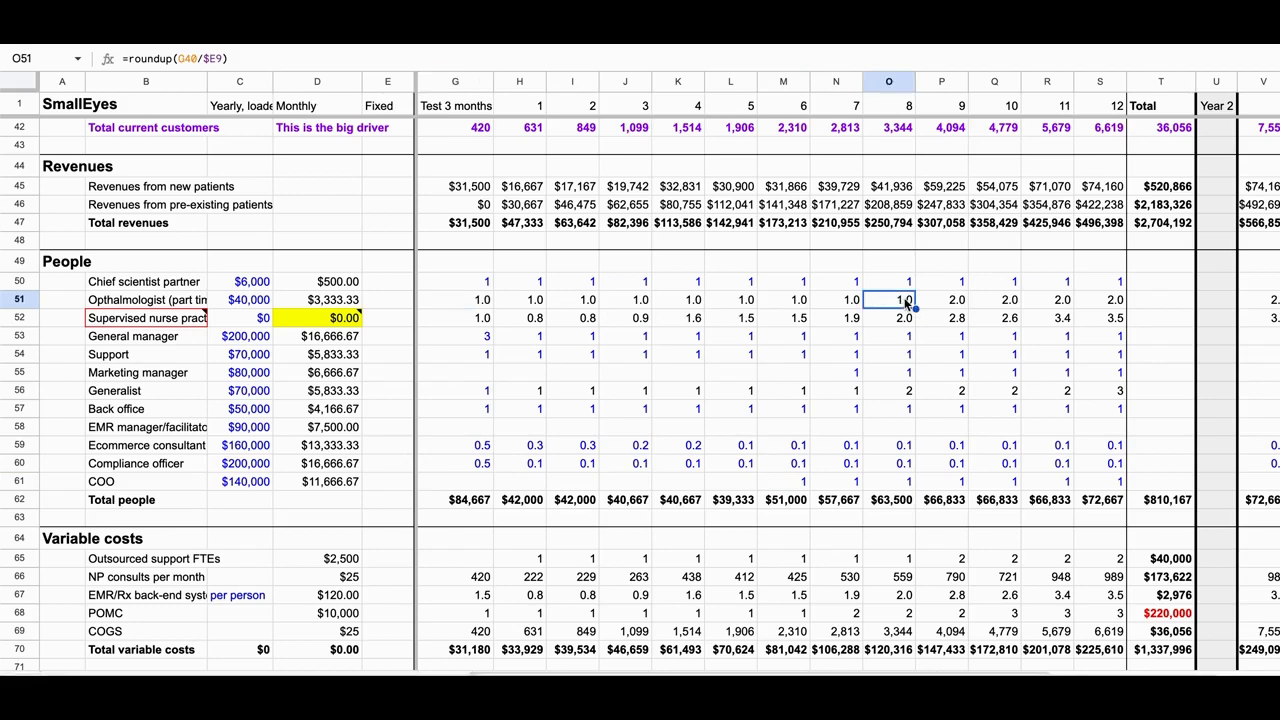
{"action": "left_click", "coordinate": [957, 305]}
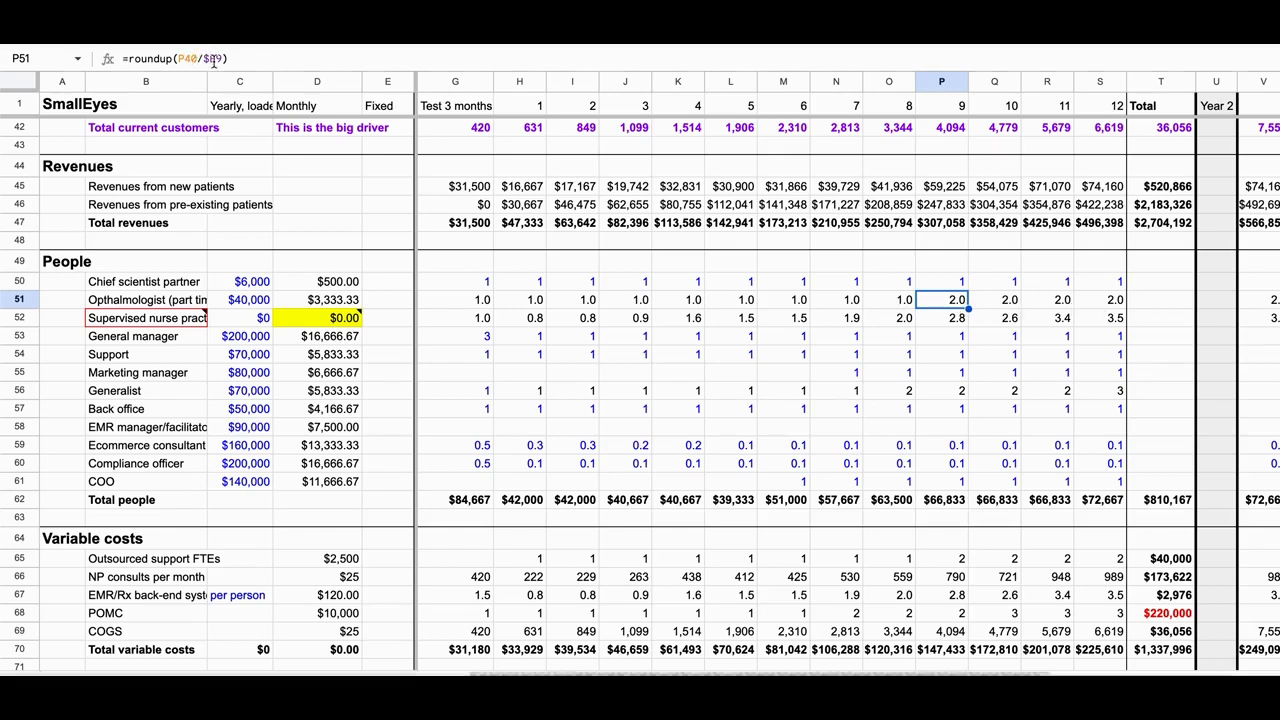
{"action": "left_click", "coordinate": [1004, 302]}
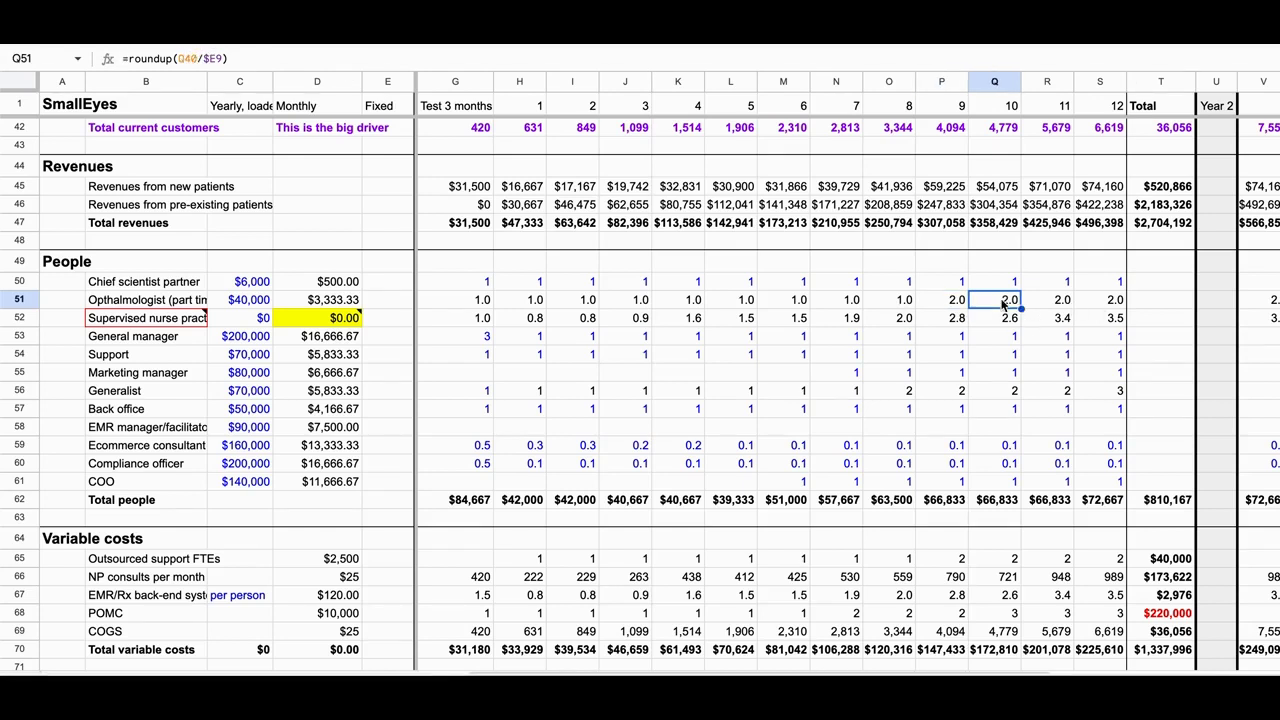
Inspect the supervised nurse practitioner headcount formulas for months 9 to 12, plus the month 3 ophthalmologist and month 5 support entries
{"action": "left_click", "coordinate": [955, 320]}
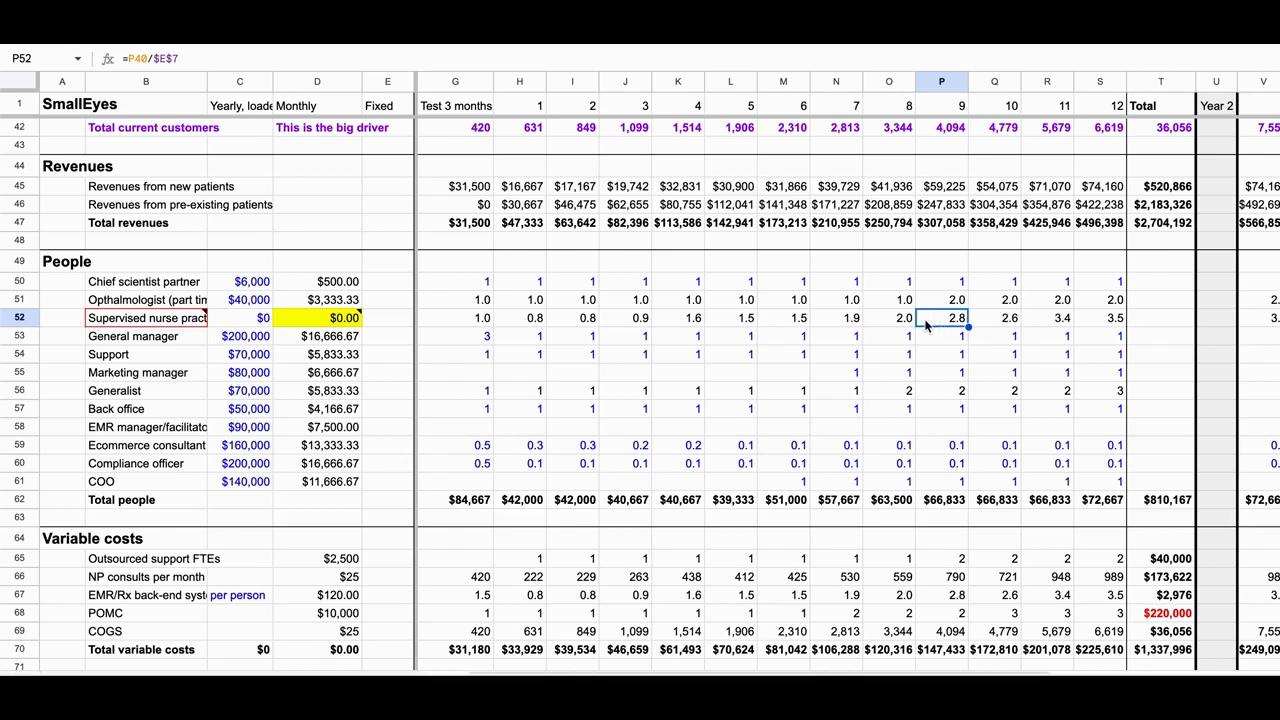
{"action": "key", "text": "Right"}
{"action": "key", "text": "Right"}
{"action": "key", "text": "Right"}
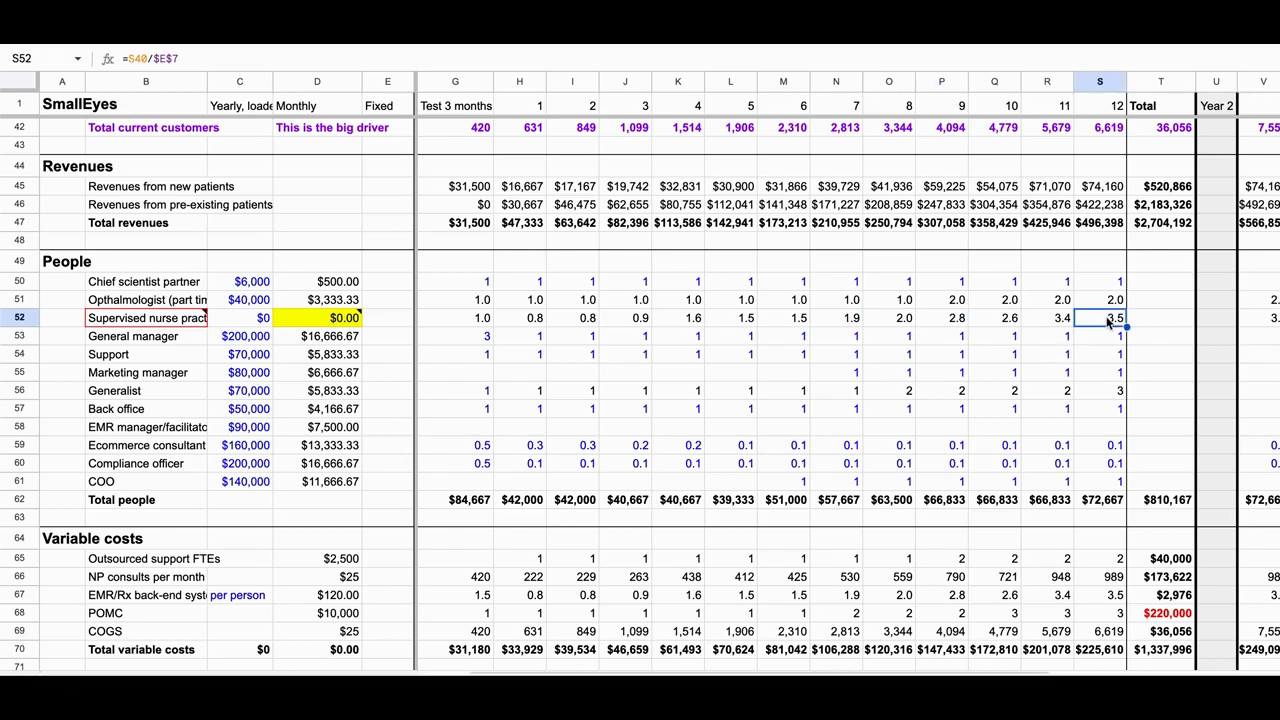
{"action": "scroll", "coordinate": [600, 300], "scroll_direction": "down", "scroll_amount": 1}
{"action": "left_click", "coordinate": [625, 282]}
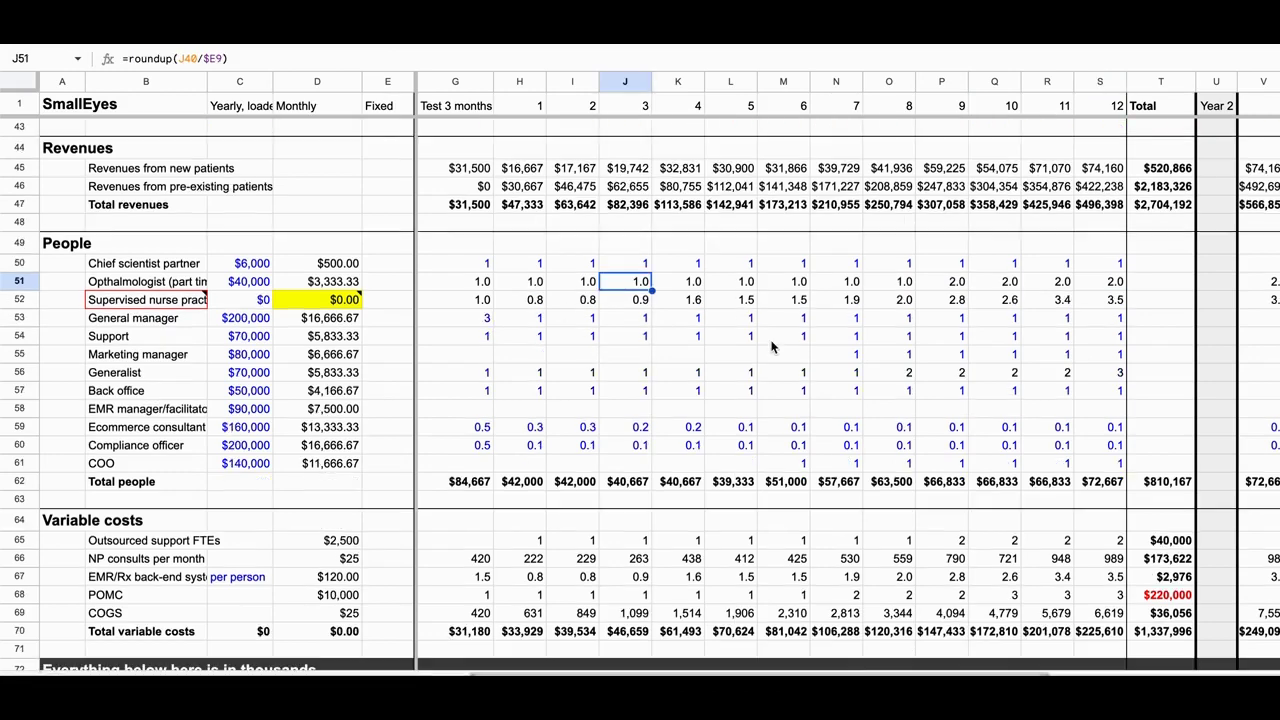
{"action": "left_click", "coordinate": [715, 340]}
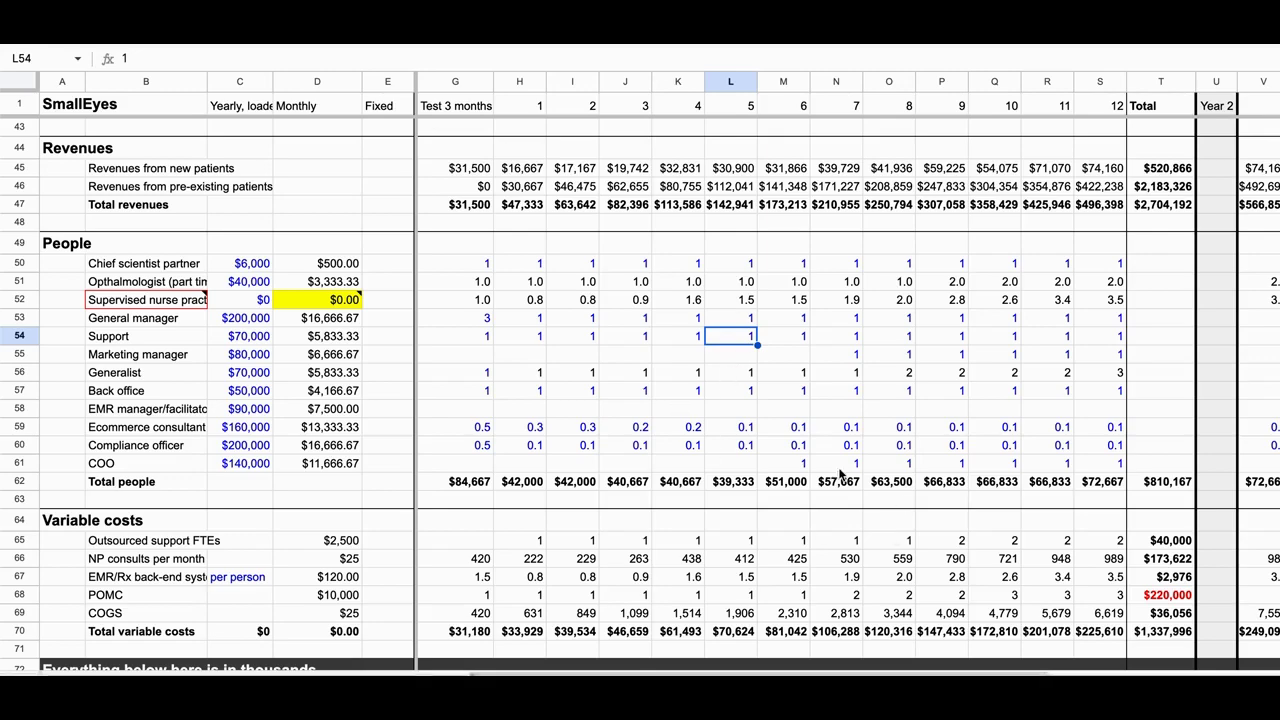
Review the thousands summary, including headcount with contractors for months 1 to 6 and the month 5 total costs formula
{"action": "scroll", "coordinate": [650, 430], "scroll_direction": "down", "scroll_amount": 3}
{"action": "scroll", "coordinate": [650, 437], "scroll_direction": "down", "scroll_amount": 5}
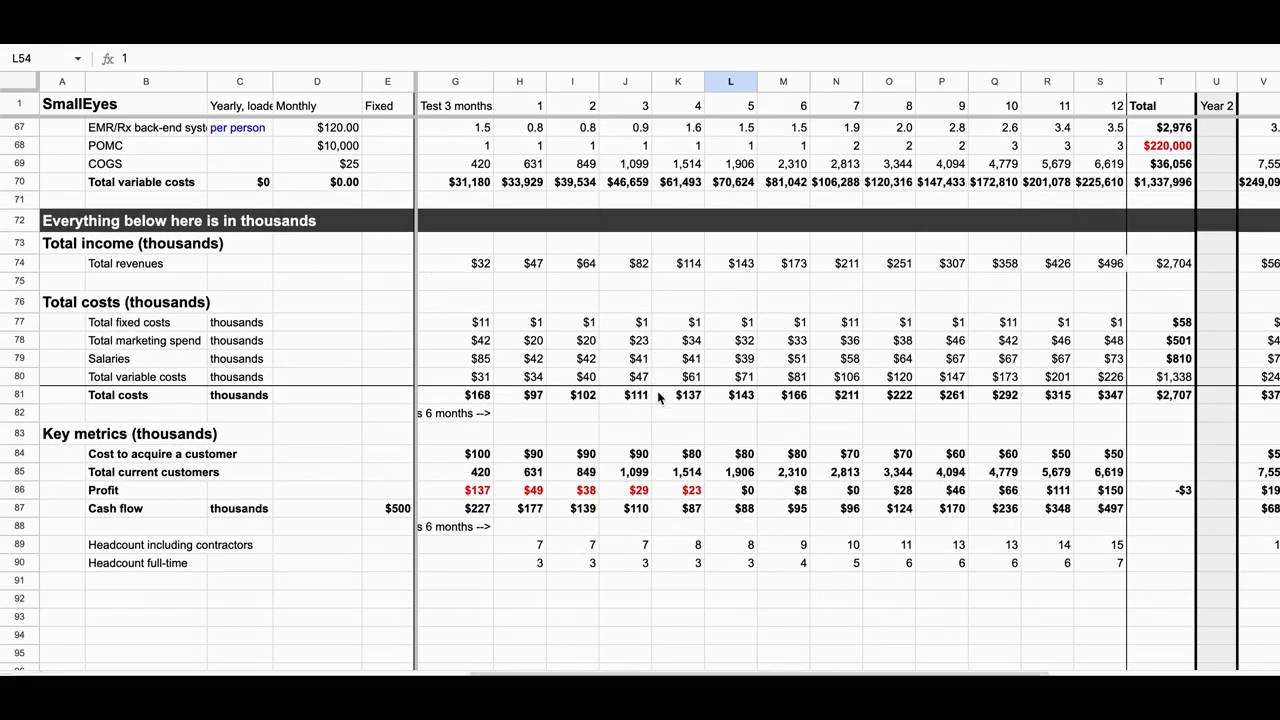
{"action": "left_click_drag", "start_coordinate": [447, 478], "coordinate": [1050, 472]}
{"action": "left_click_drag", "start_coordinate": [520, 548], "coordinate": [770, 553]}
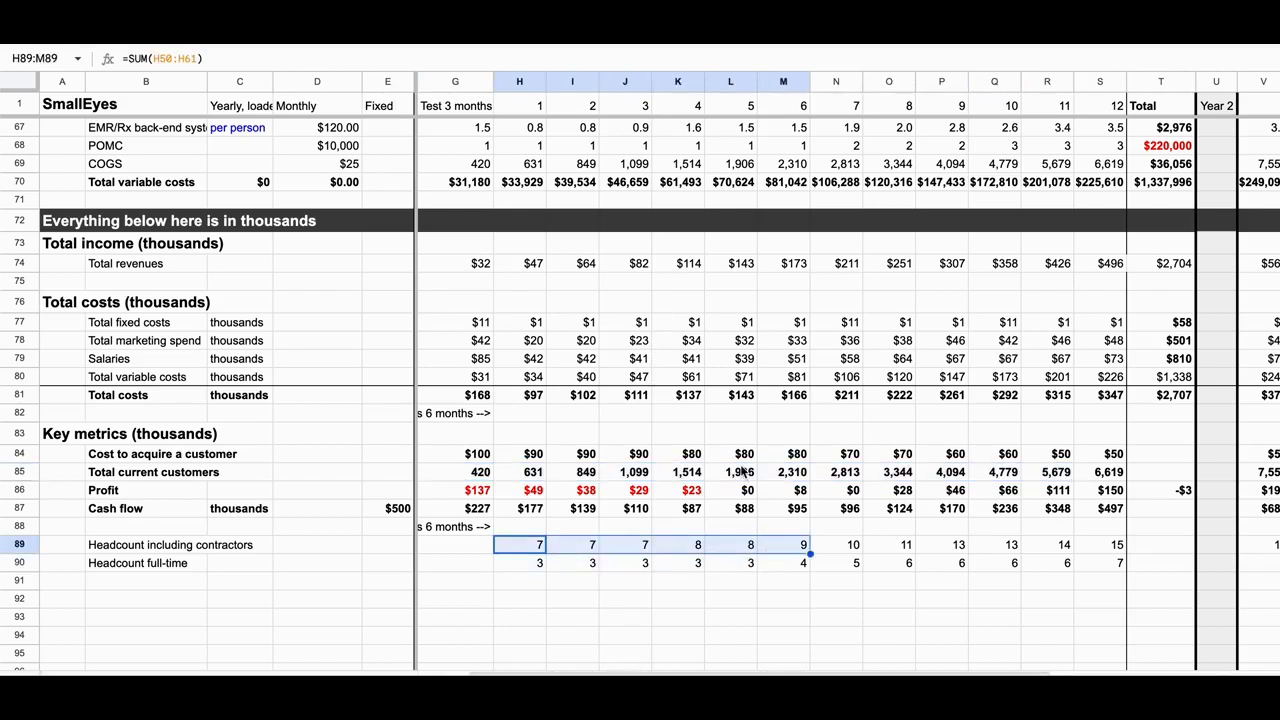
{"action": "left_click", "coordinate": [739, 398]}
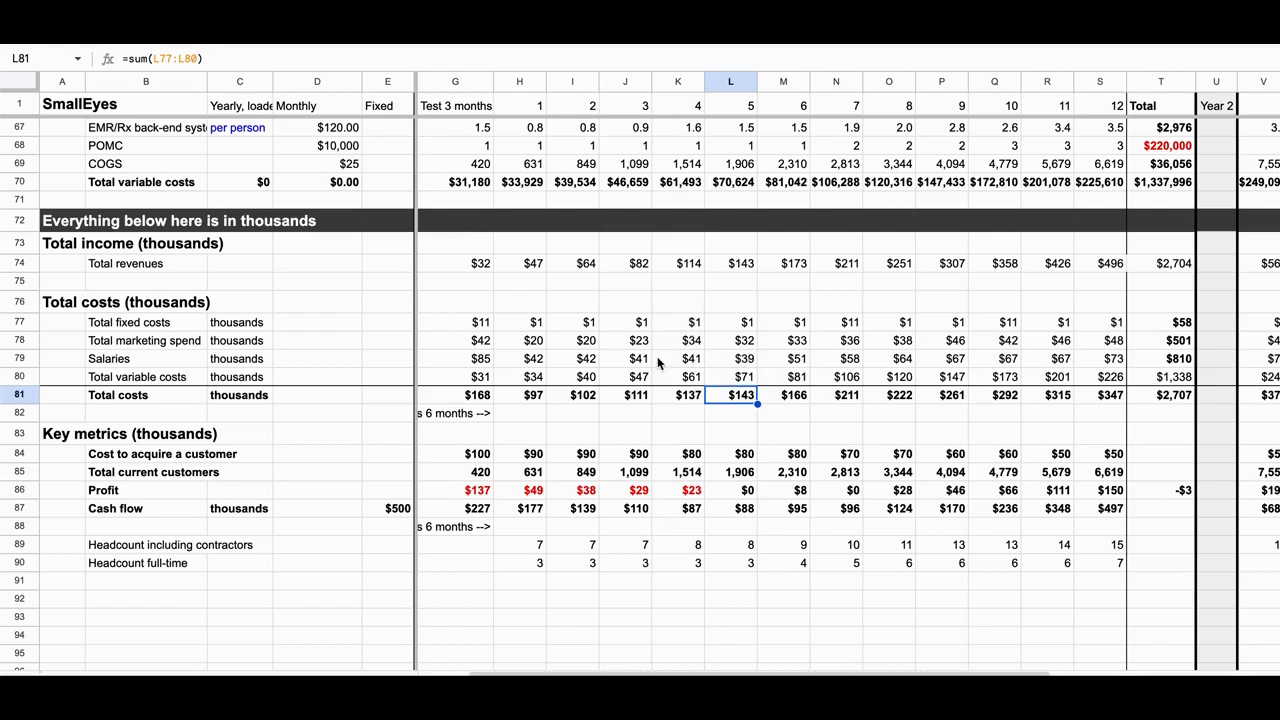
Review profit from the test period through month 4 in Key metrics and inspect the month 5 profit formula
{"action": "scroll", "coordinate": [798, 380], "scroll_direction": "up", "scroll_amount": 1}
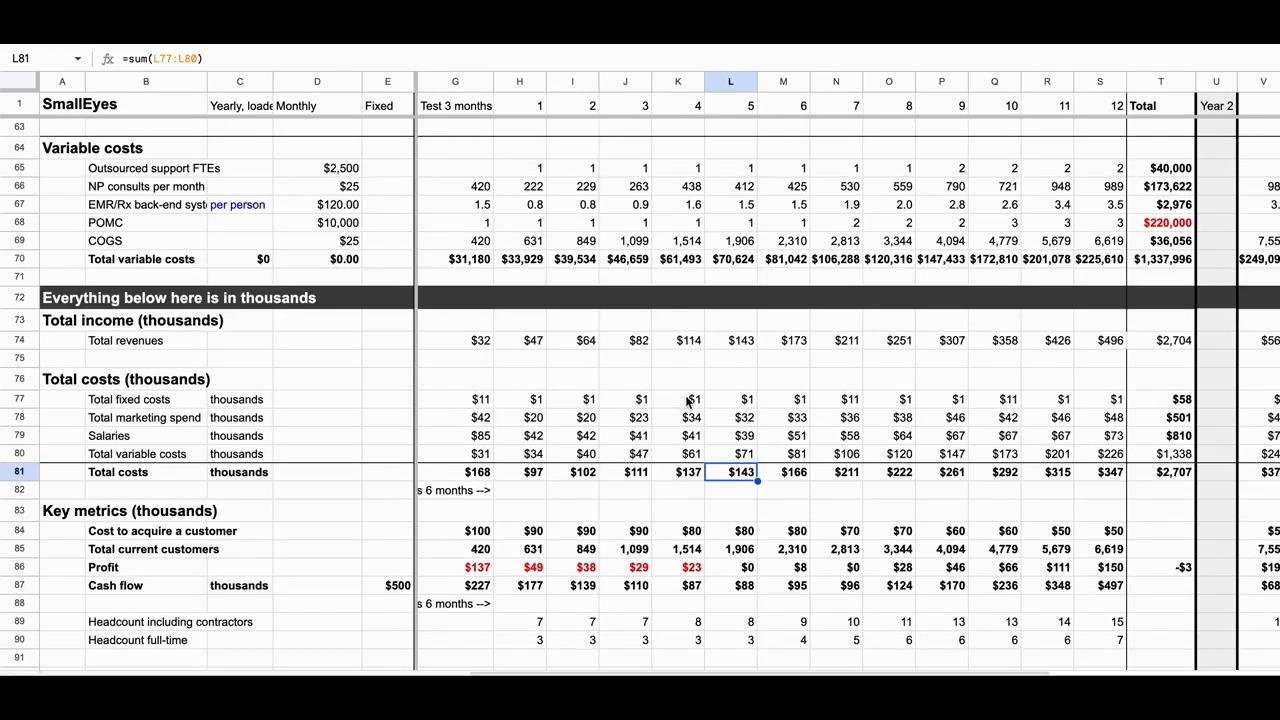
{"action": "scroll", "coordinate": [683, 399], "scroll_direction": "up", "scroll_amount": 2}
{"action": "scroll", "coordinate": [683, 399], "scroll_direction": "down", "scroll_amount": 4}
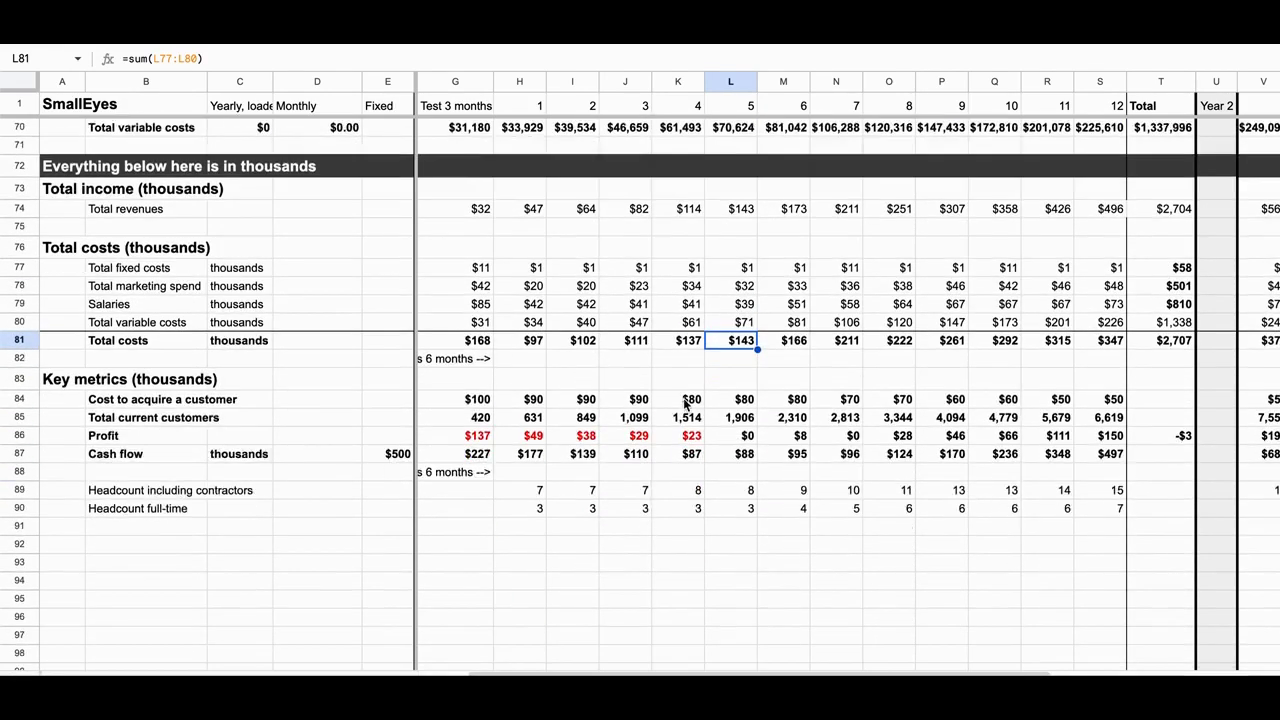
{"action": "left_click_drag", "start_coordinate": [492, 384], "coordinate": [700, 384]}
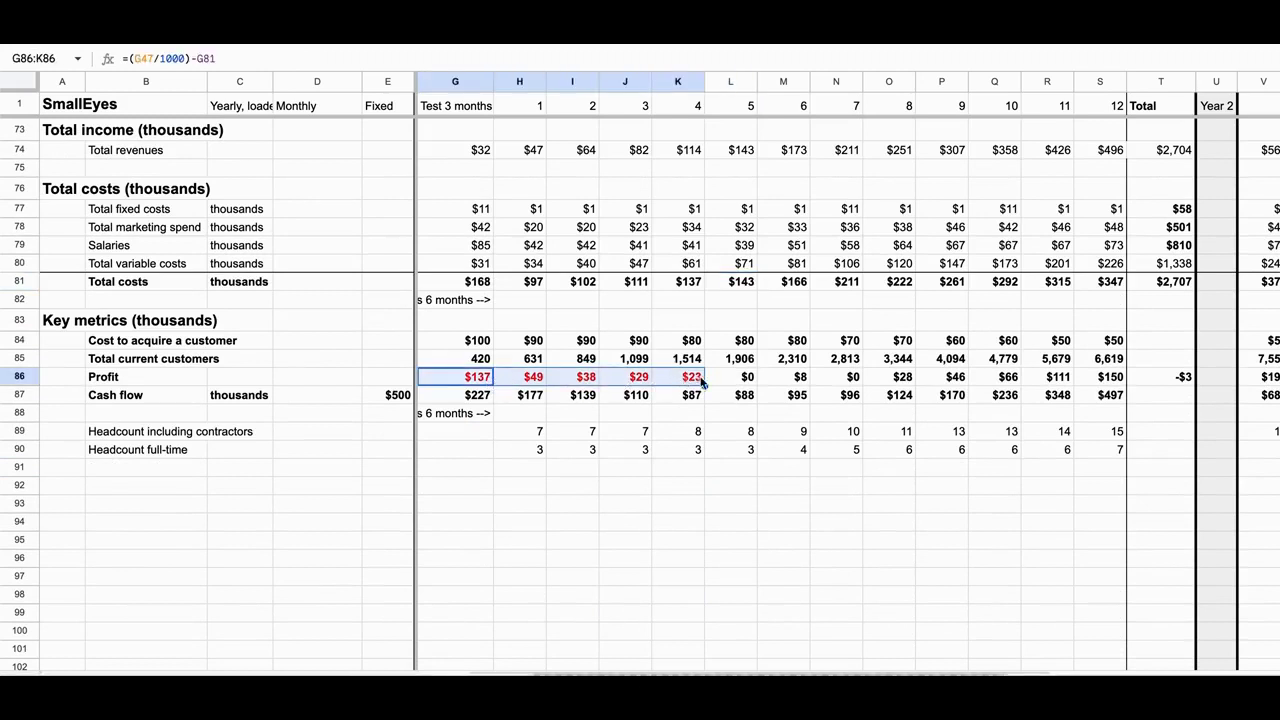
{"action": "left_click", "coordinate": [744, 382]}
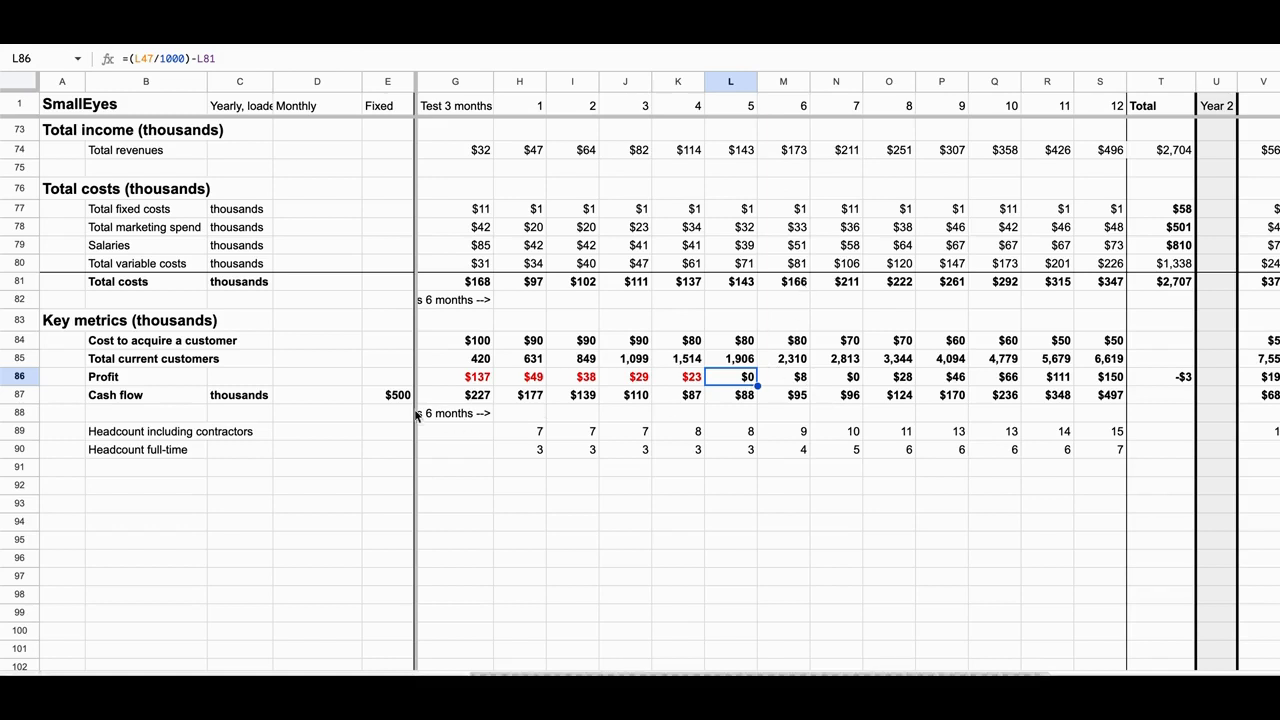
Inspect the cash flow row's starting amount and its monthly formulas from the test period through month 12
{"action": "left_click", "coordinate": [390, 397]}
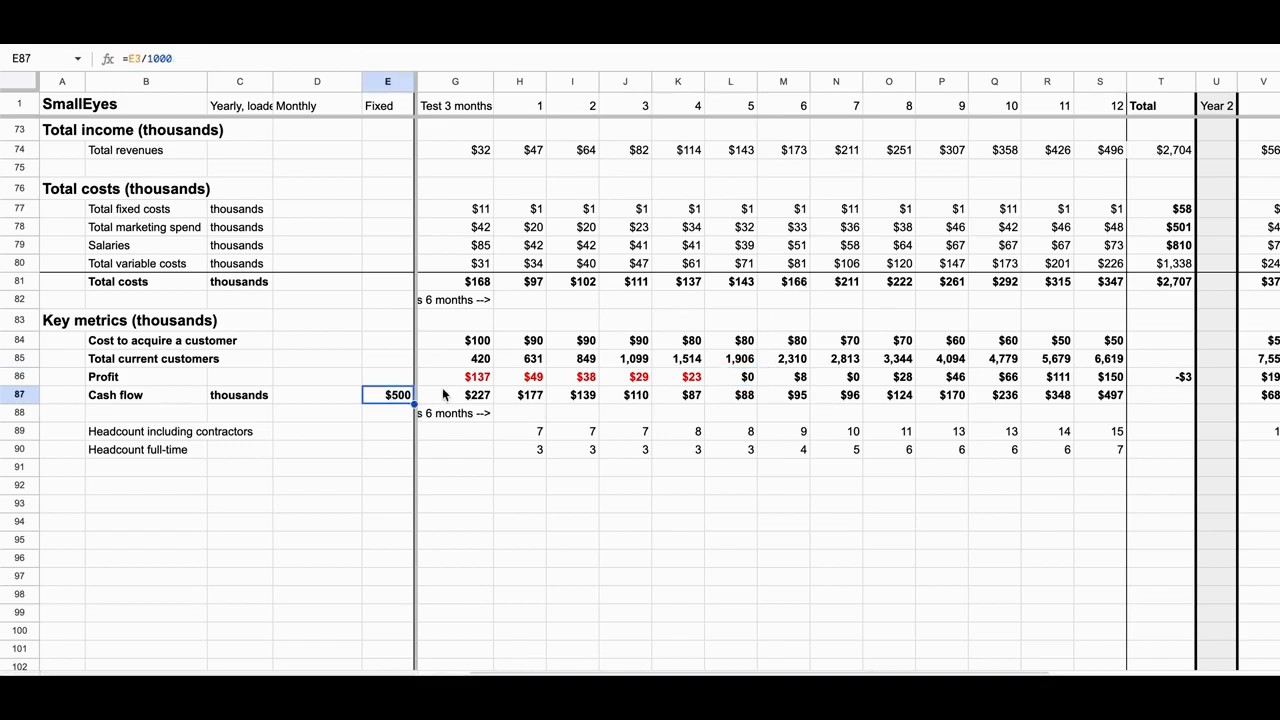
{"action": "left_click_drag", "start_coordinate": [476, 398], "coordinate": [759, 399]}
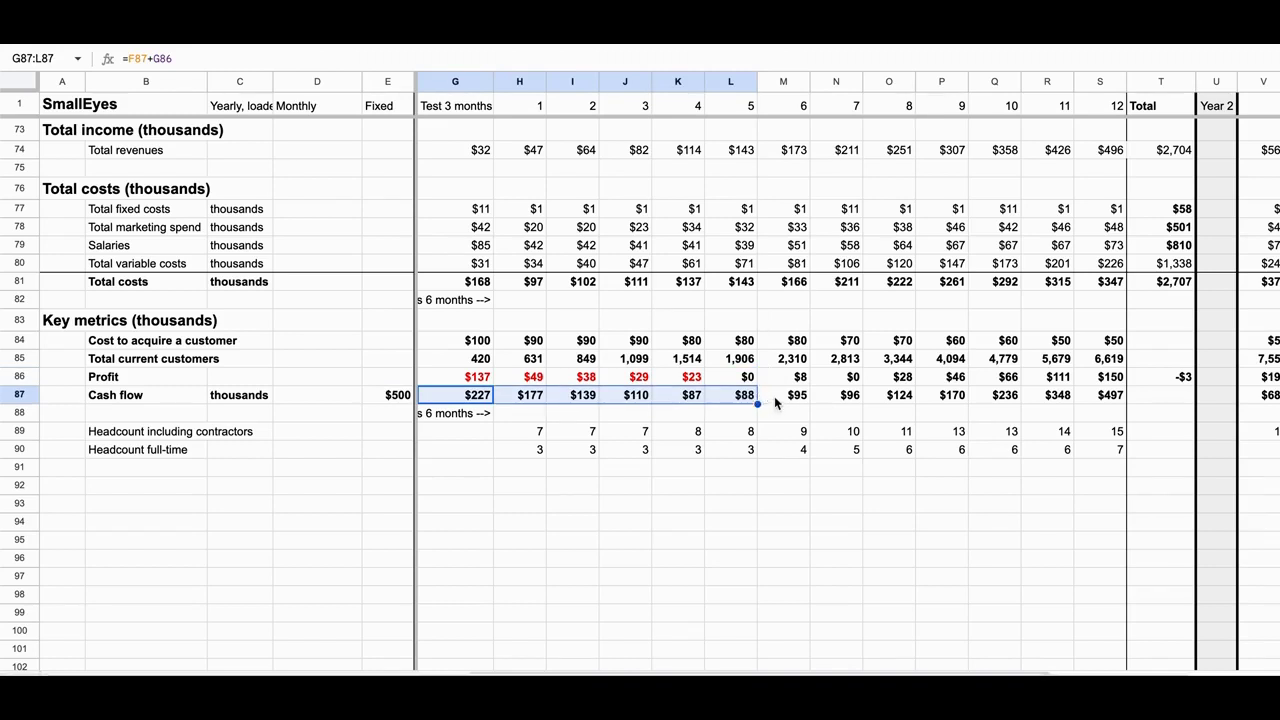
{"action": "left_click", "coordinate": [799, 398]}
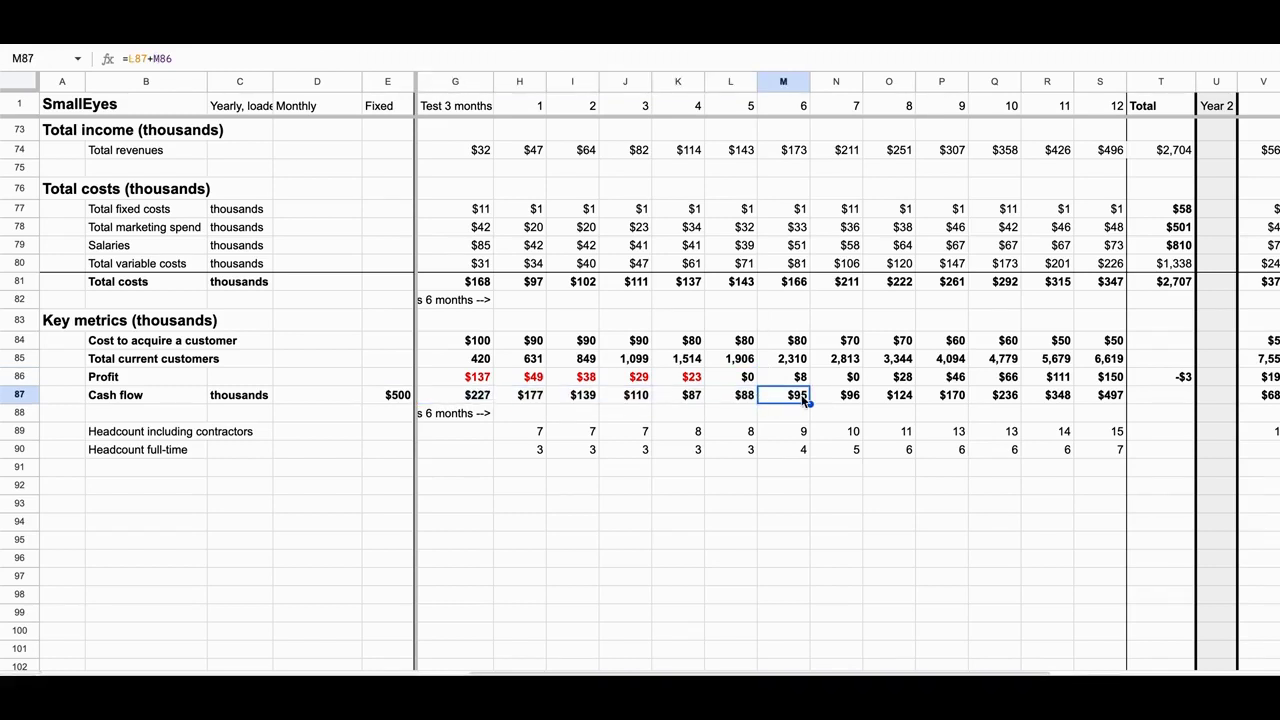
{"action": "left_click_drag", "start_coordinate": [803, 400], "coordinate": [985, 398]}
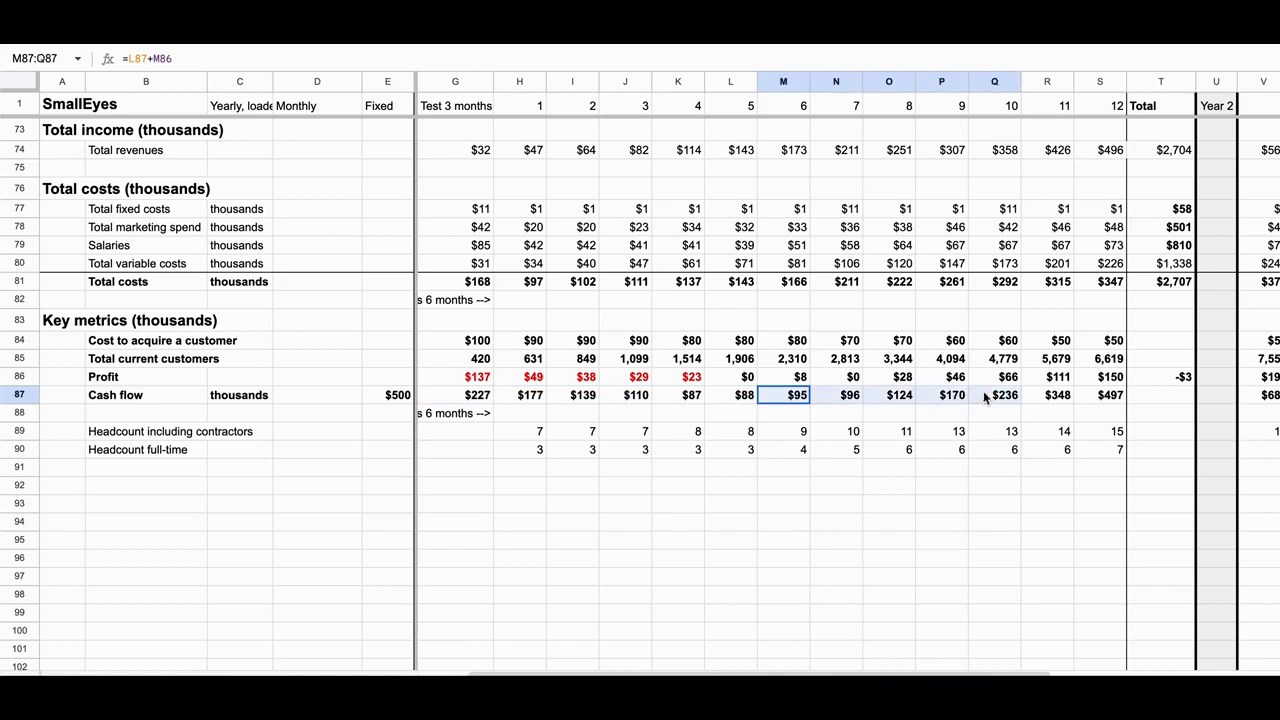
{"action": "left_click", "coordinate": [1088, 398]}
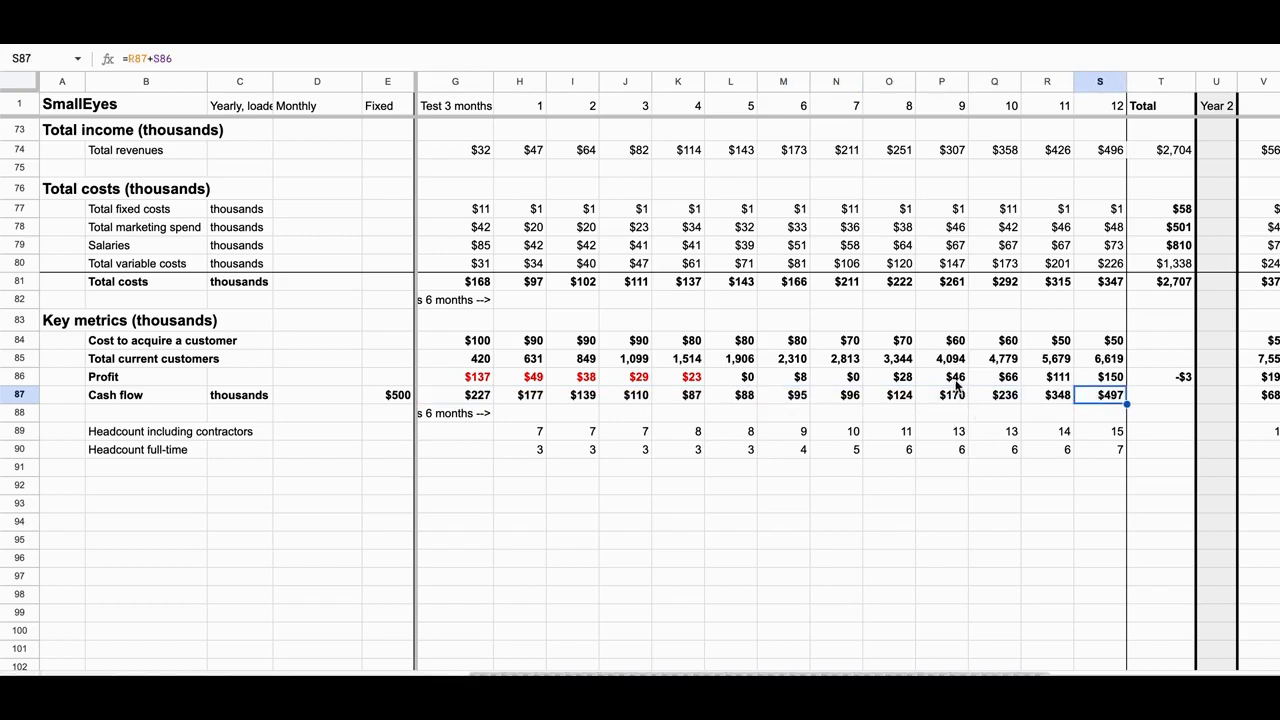
Review the Assumptions, Fixed costs and Marketing and sales sections again, checking the website entries for months 5 and 6
{"action": "scroll", "coordinate": [790, 380], "scroll_direction": "up", "scroll_amount": 20}
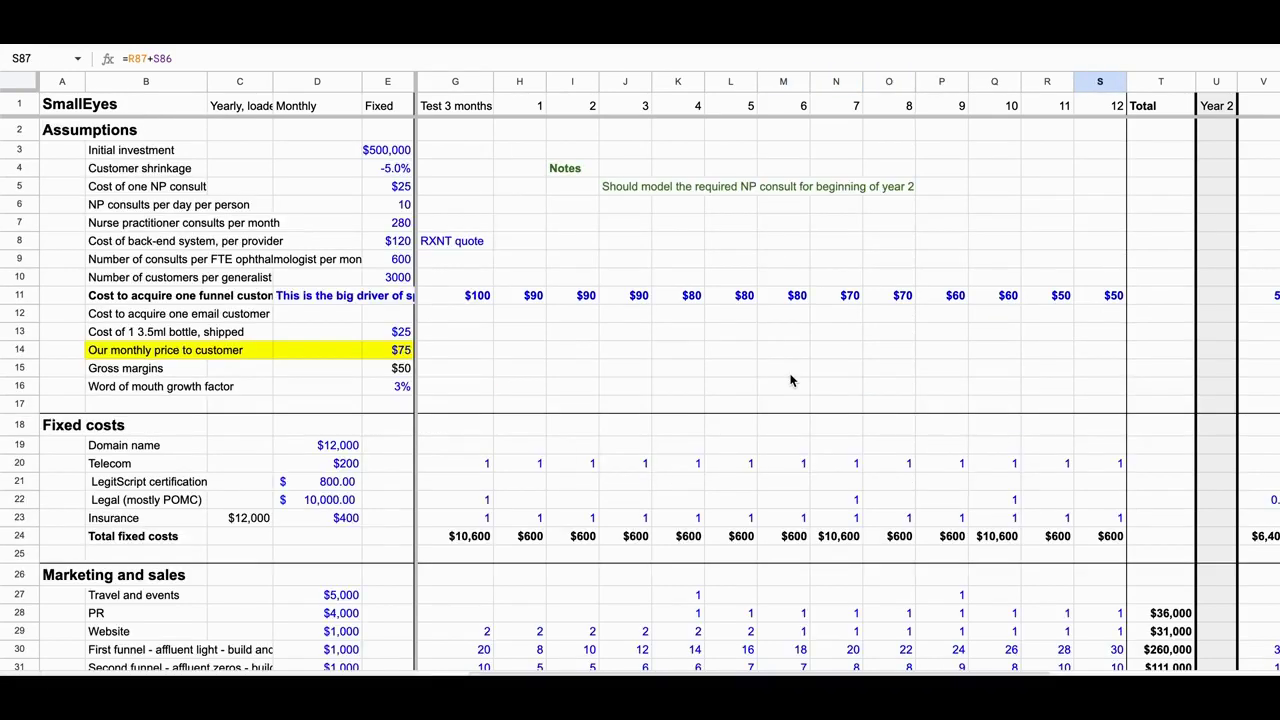
{"action": "scroll", "coordinate": [790, 380], "scroll_direction": "down", "scroll_amount": 3}
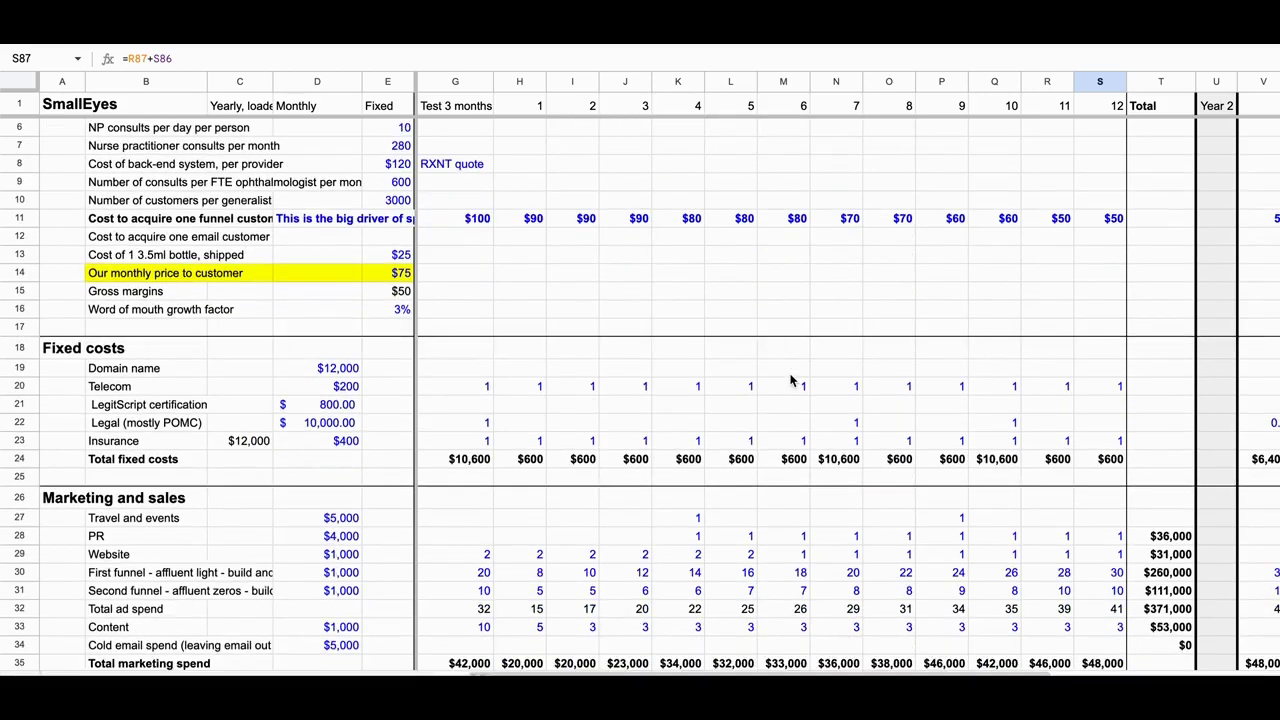
{"action": "scroll", "coordinate": [790, 380], "scroll_direction": "down", "scroll_amount": 1}
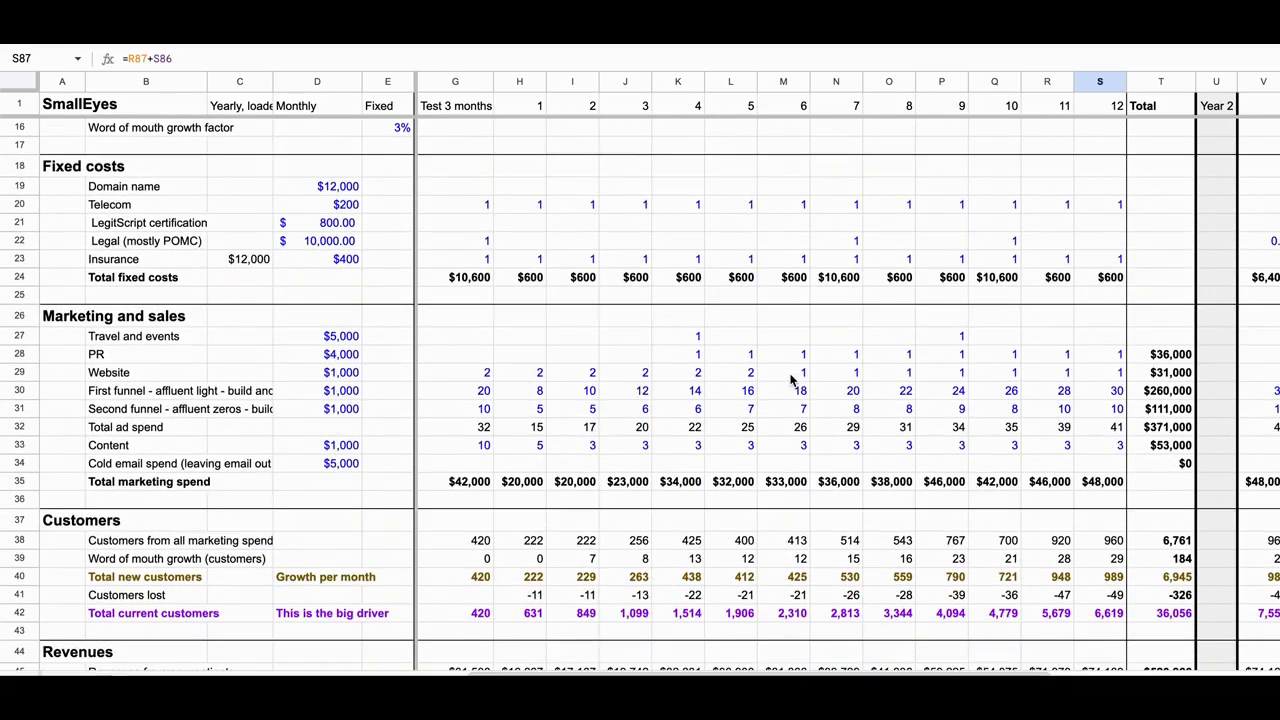
{"action": "left_click", "coordinate": [790, 376]}
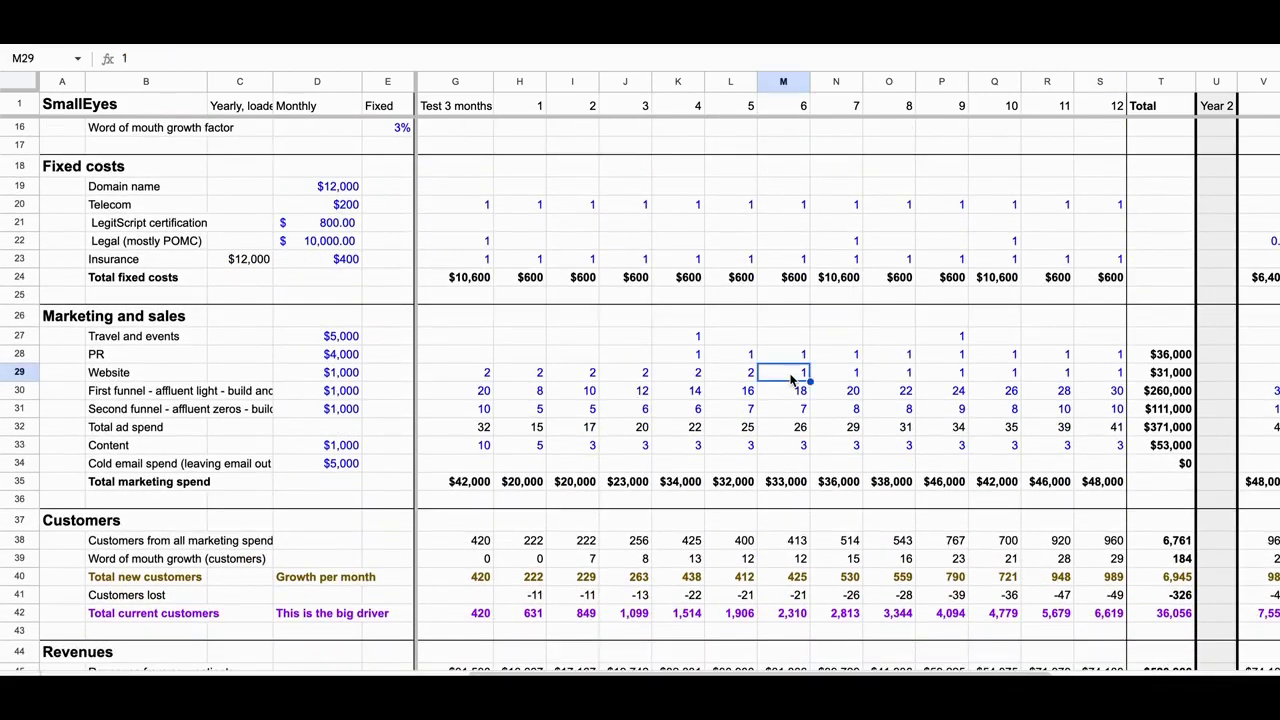
{"action": "scroll", "coordinate": [790, 380], "scroll_direction": "down", "scroll_amount": 1}
{"action": "left_click", "coordinate": [745, 360]}
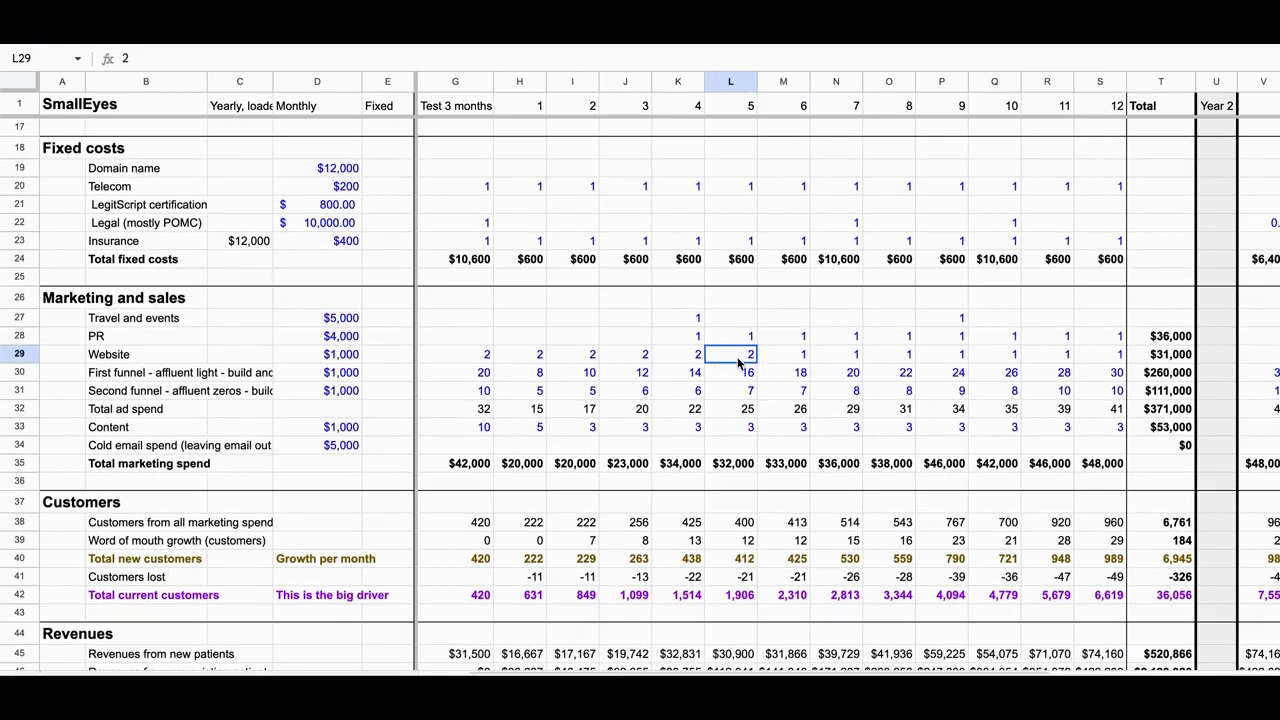
{"action": "scroll", "coordinate": [740, 365], "scroll_direction": "down", "scroll_amount": 2}
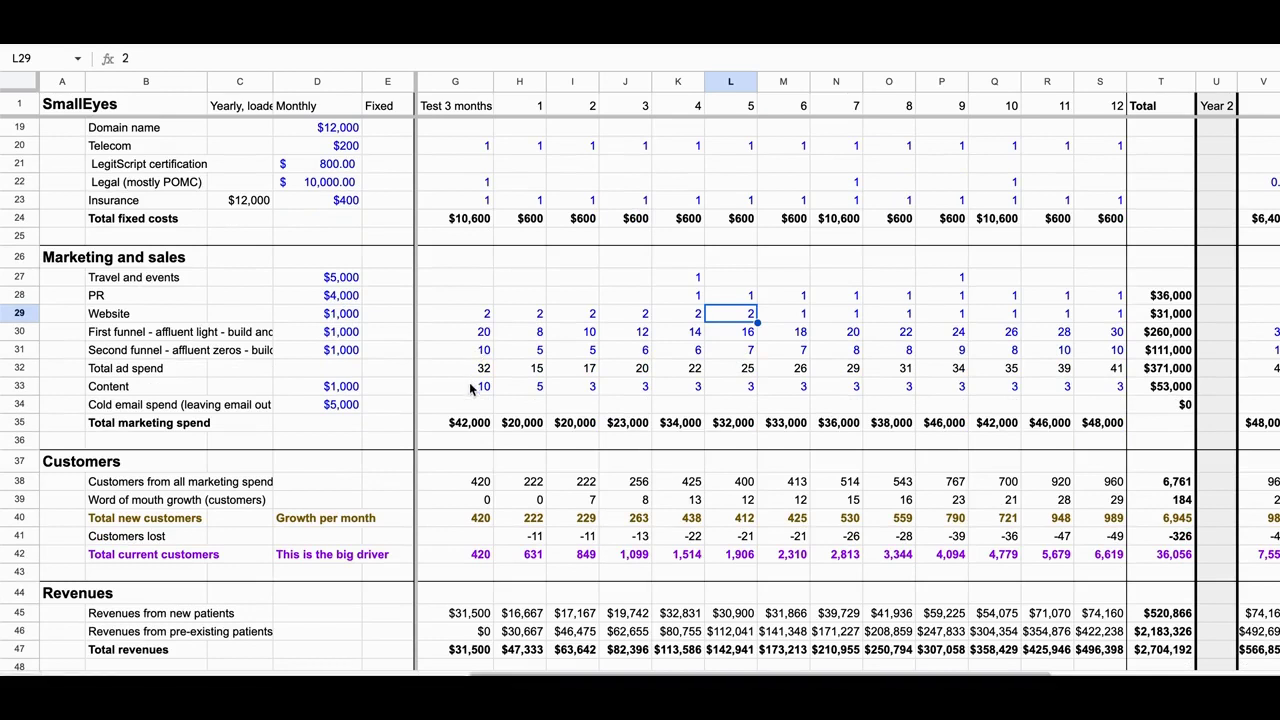
Inspect the test-period total marketing spend formula in G35 along with the quantities in column G and the unit costs in D27:D34
{"action": "left_click", "coordinate": [474, 421]}
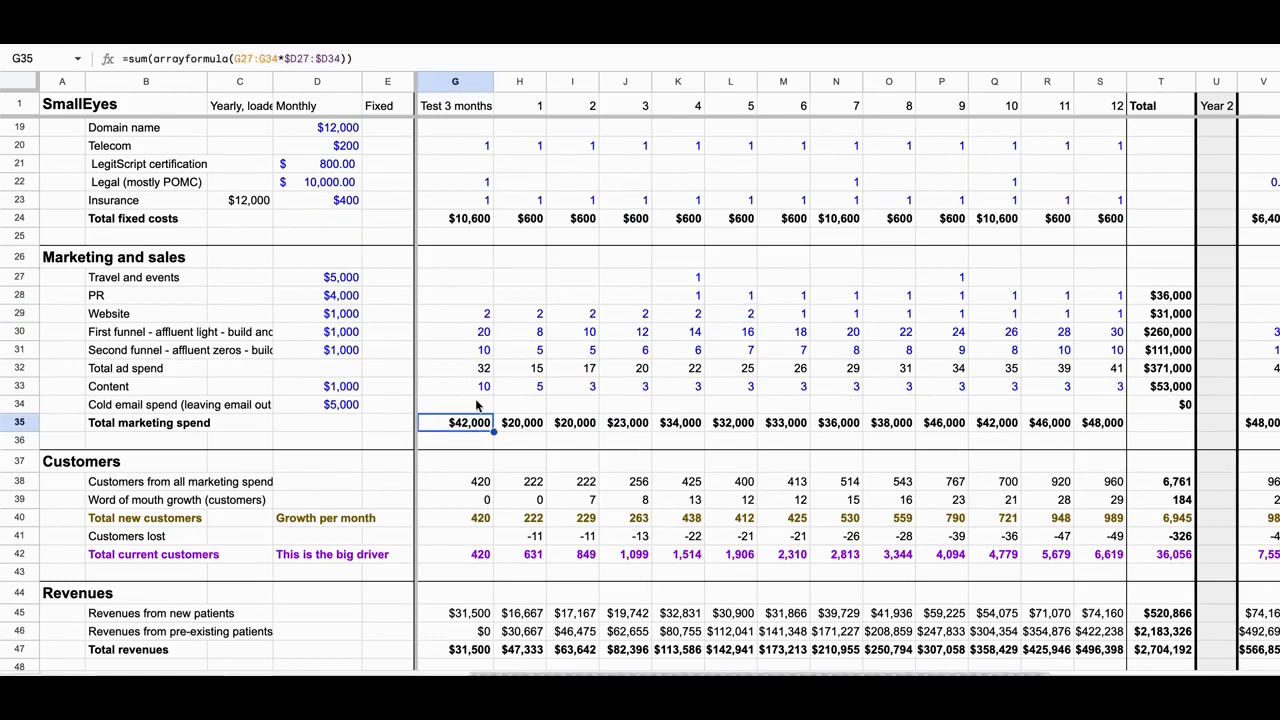
{"action": "left_click_drag", "start_coordinate": [467, 276], "coordinate": [461, 386]}
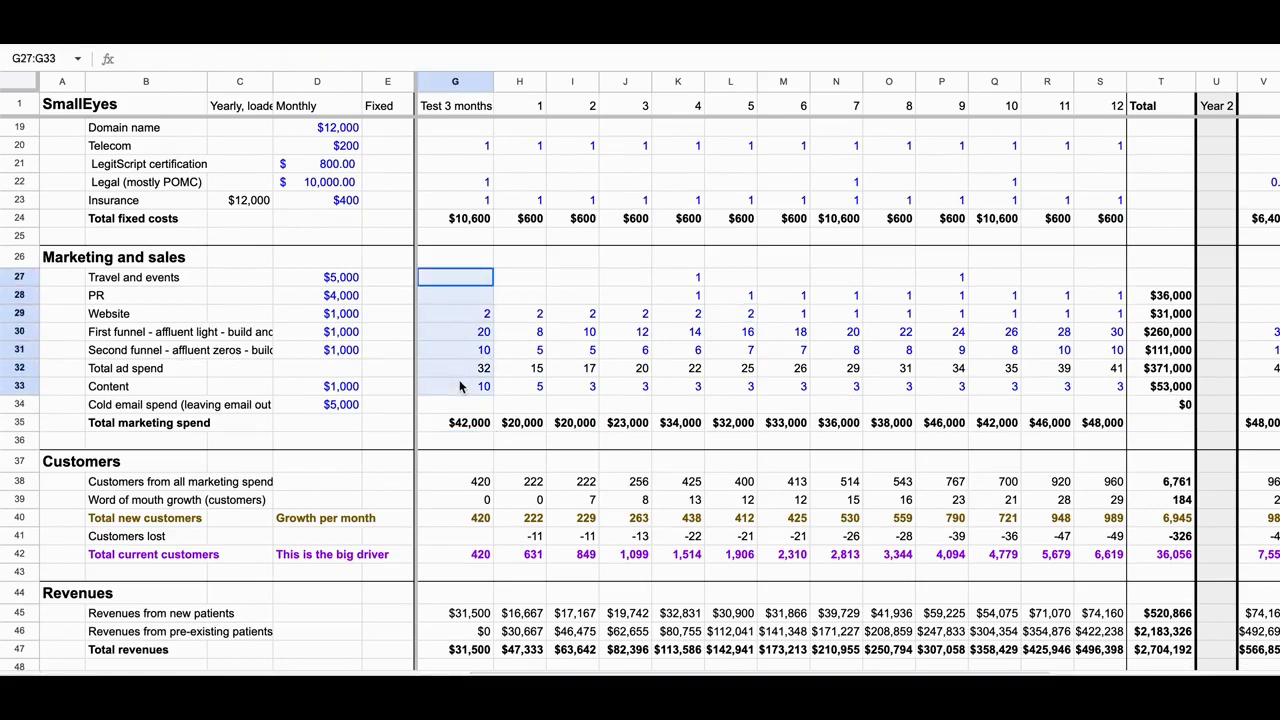
{"action": "left_click", "coordinate": [345, 282]}
{"action": "left_click_drag", "start_coordinate": [345, 285], "coordinate": [343, 404]}
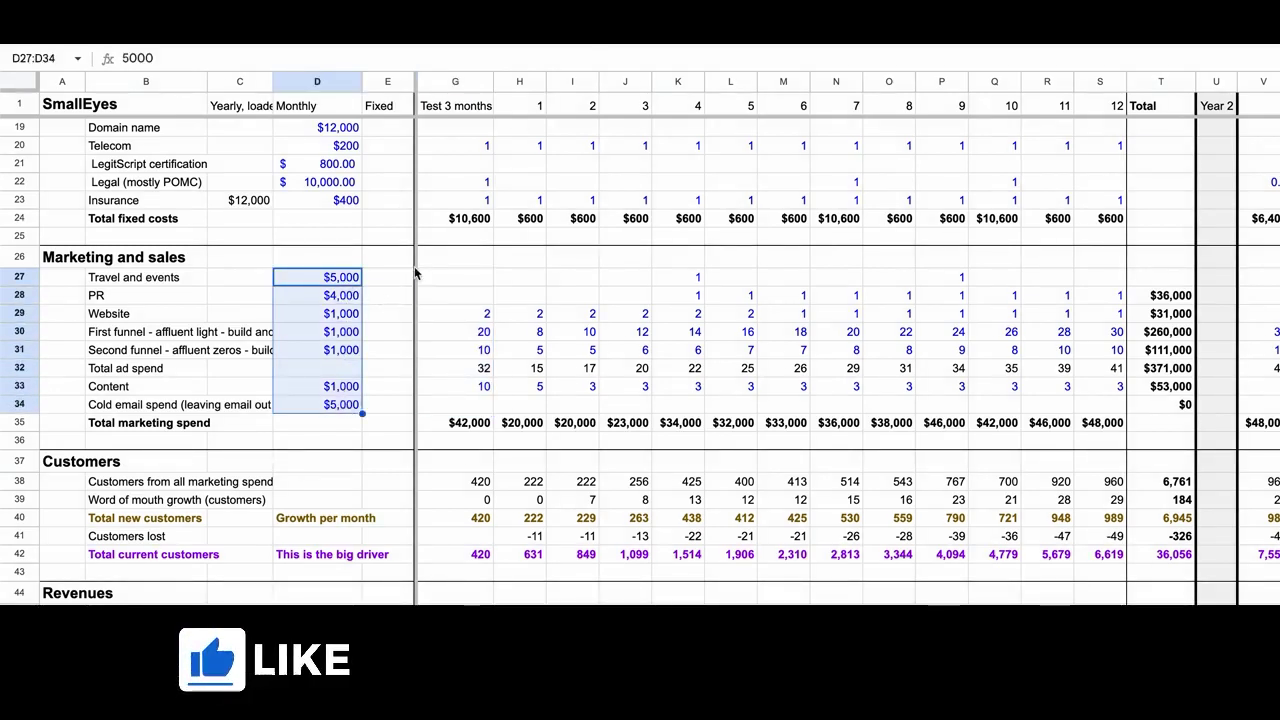
{"action": "left_click", "coordinate": [447, 282]}
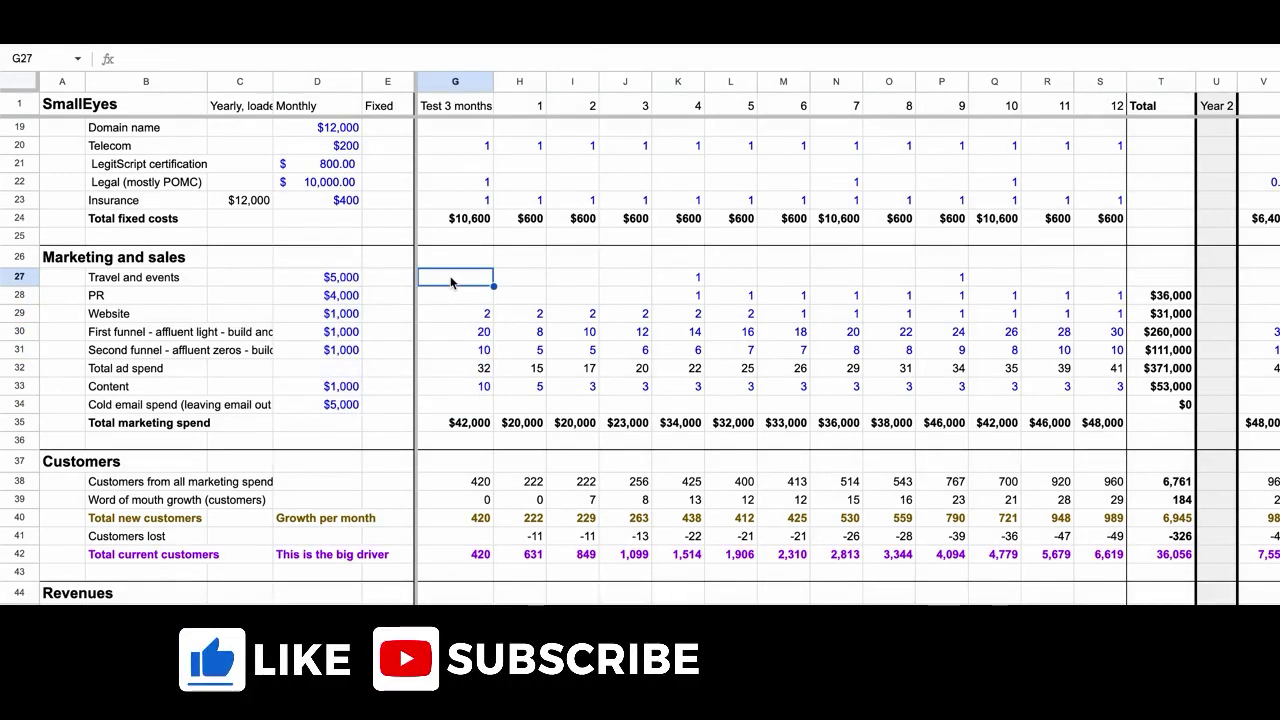
{"action": "left_click", "coordinate": [463, 426]}
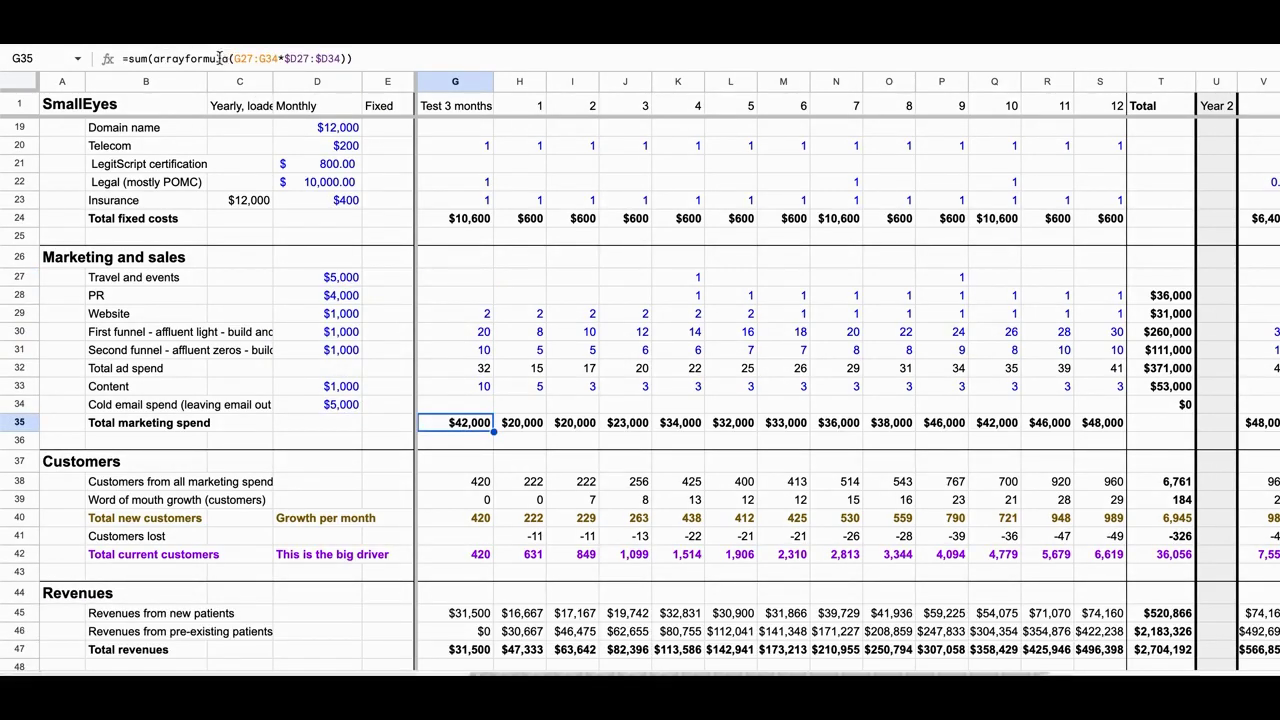
Examine the sum and arrayformula functions inside the G35 formula, leaving the formula as it is
{"action": "left_click", "coordinate": [138, 59]}
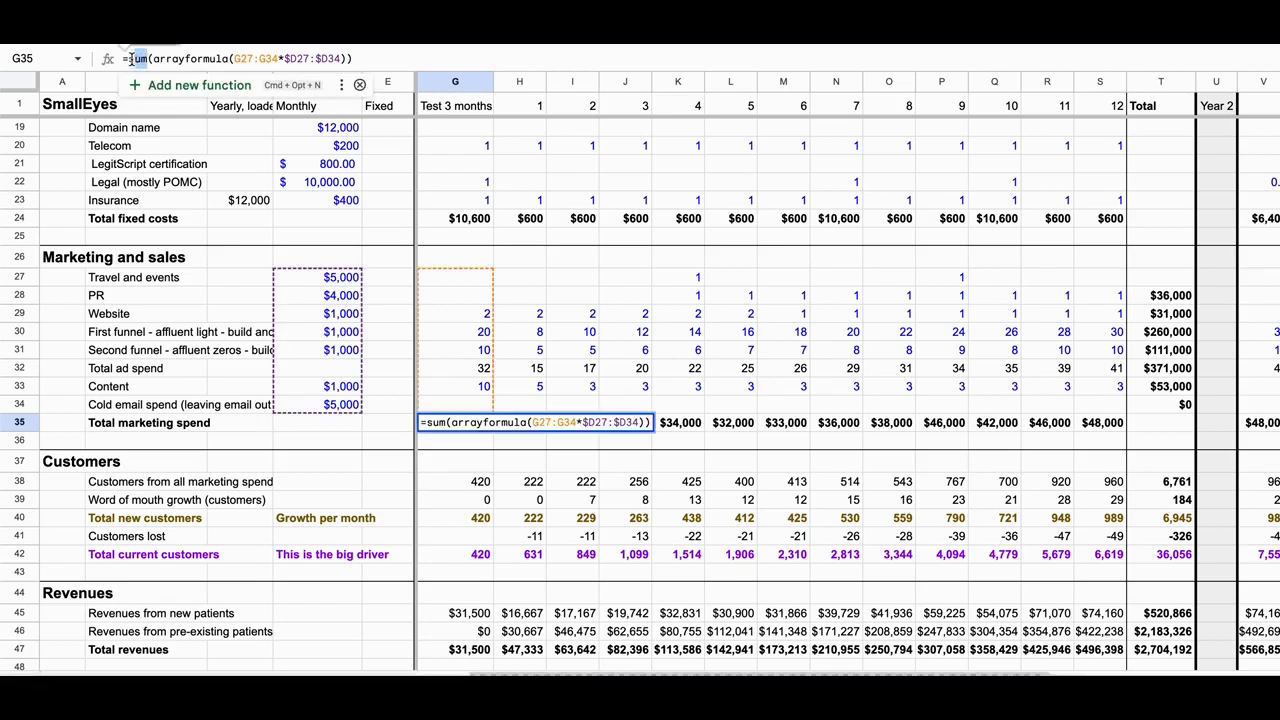
{"action": "left_click", "coordinate": [160, 59]}
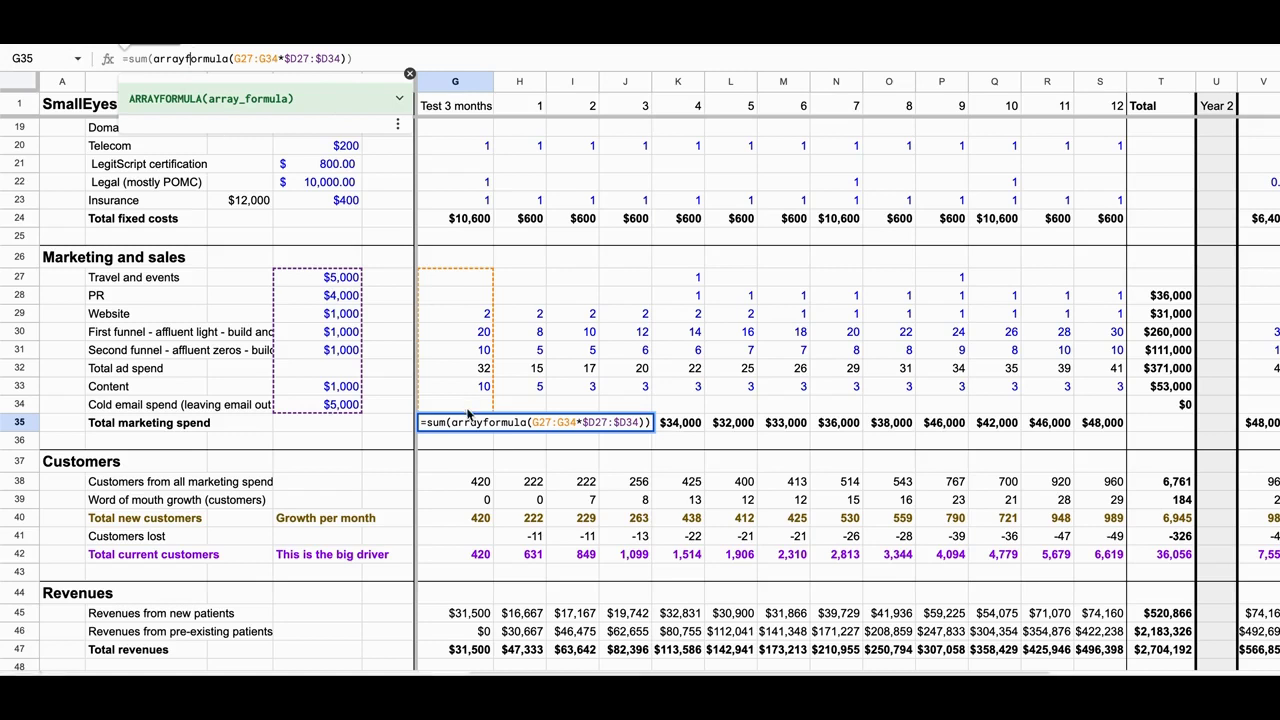
{"action": "left_click", "coordinate": [572, 313]}
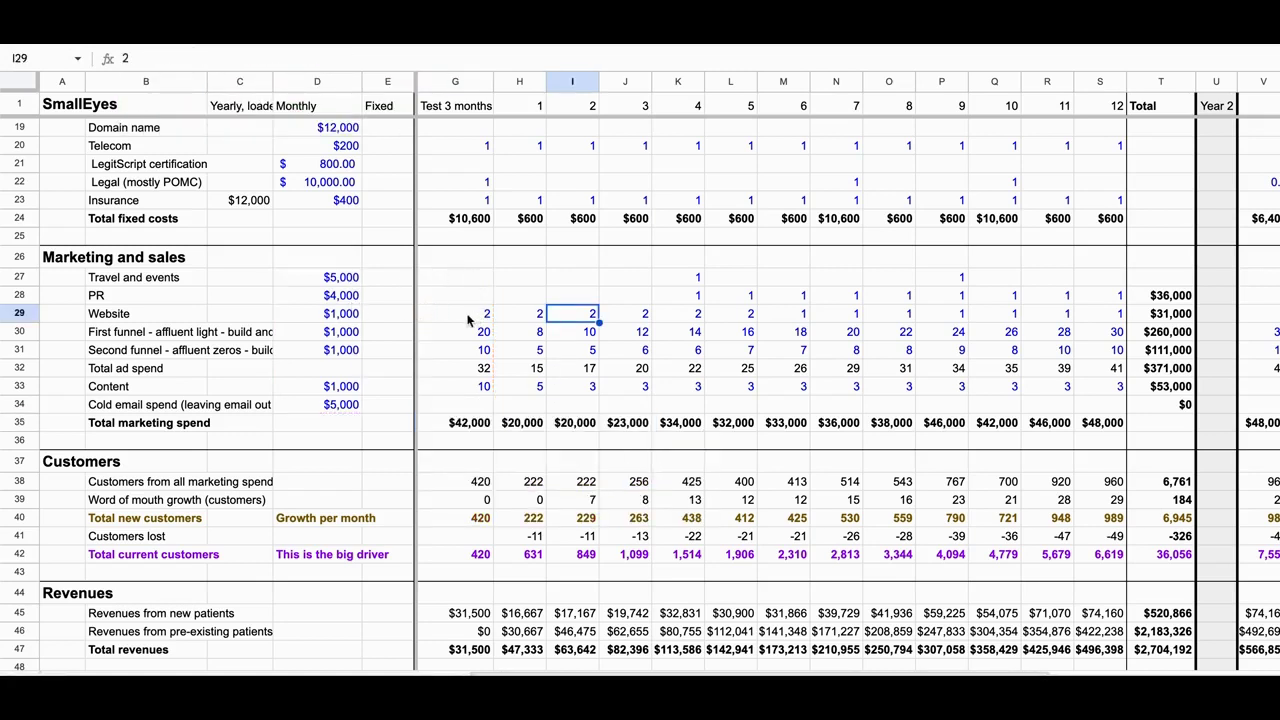
Copy the G35 total marketing spend formula across the row through month 12, filling G35:S35
{"action": "left_click", "coordinate": [465, 425]}
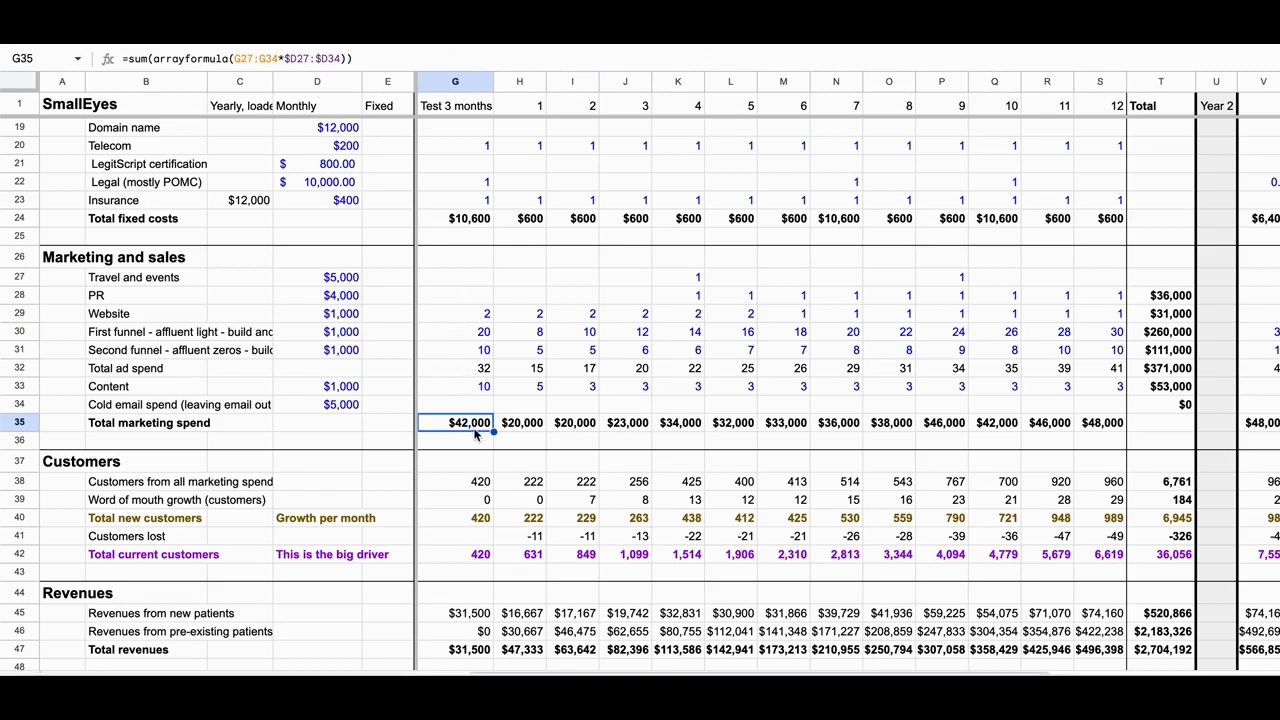
{"action": "key", "text": "ctrl+shift+Right"}
{"action": "key", "text": "ctrl+v"}
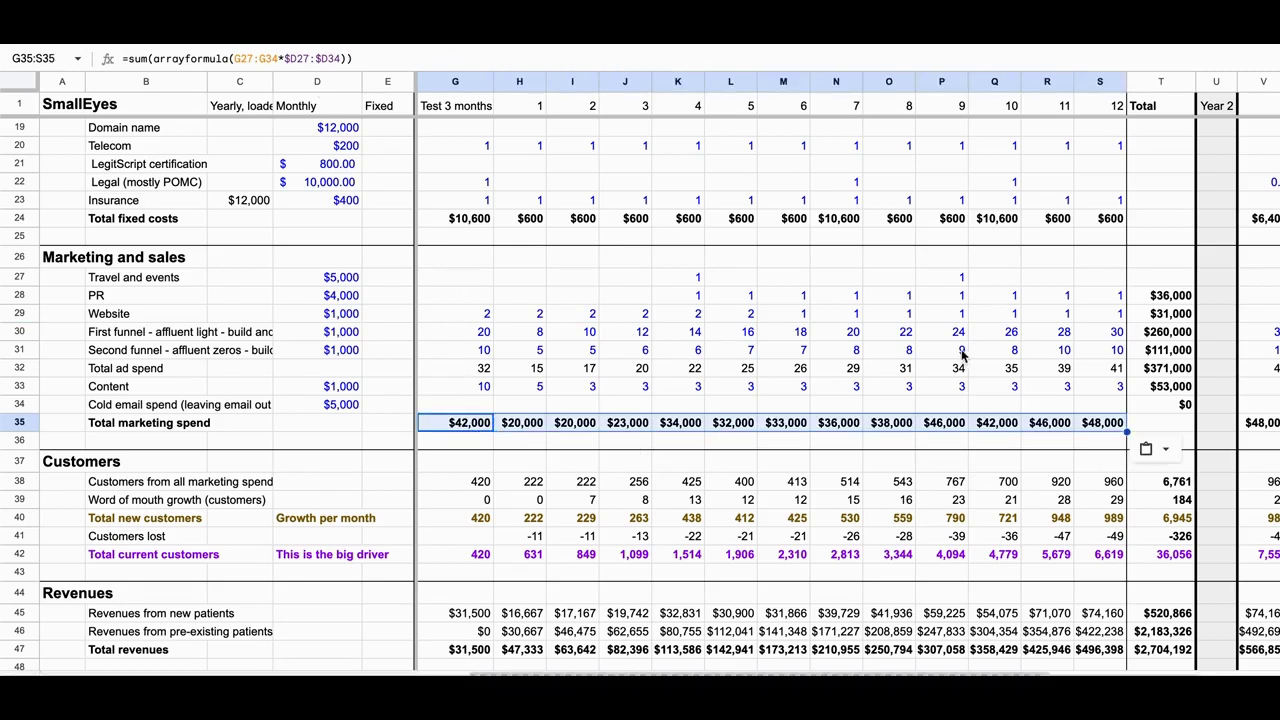
Examine the month 3 and 4 quantities for the website and both funnels against their monthly unit costs in column D
{"action": "left_click", "coordinate": [637, 426]}
{"action": "left_click", "coordinate": [637, 314]}
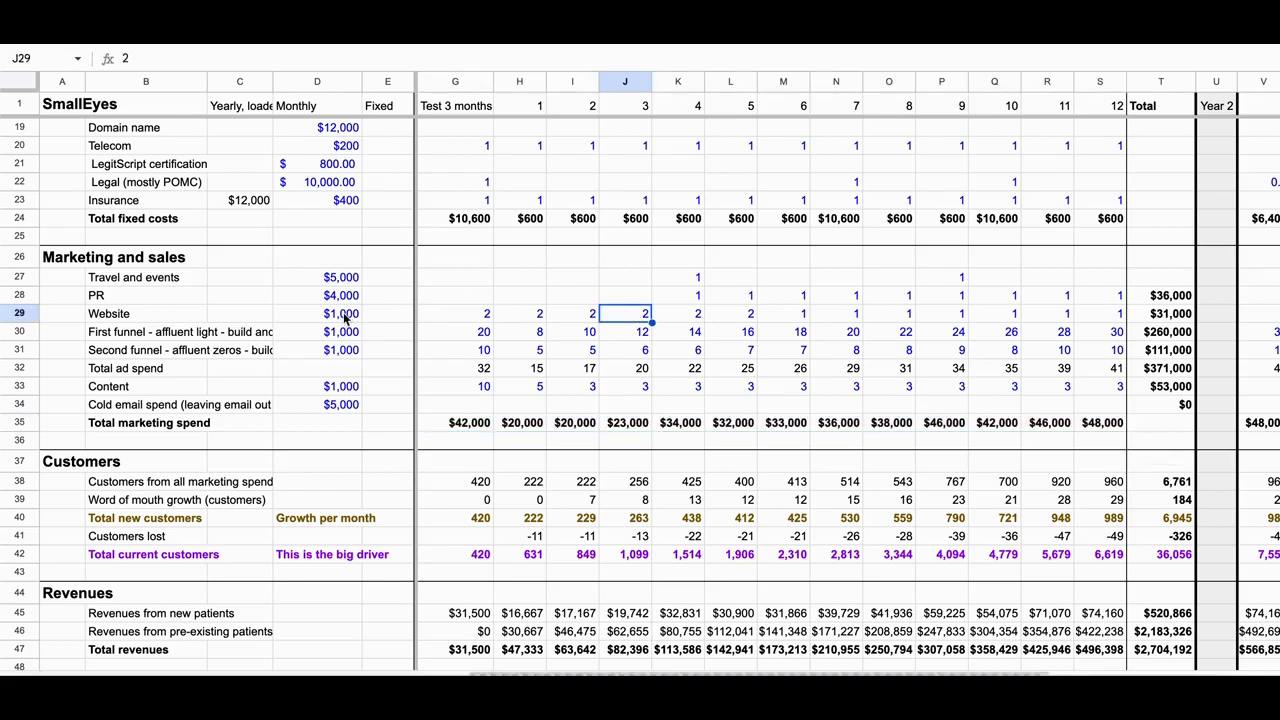
{"action": "left_click", "coordinate": [643, 336]}
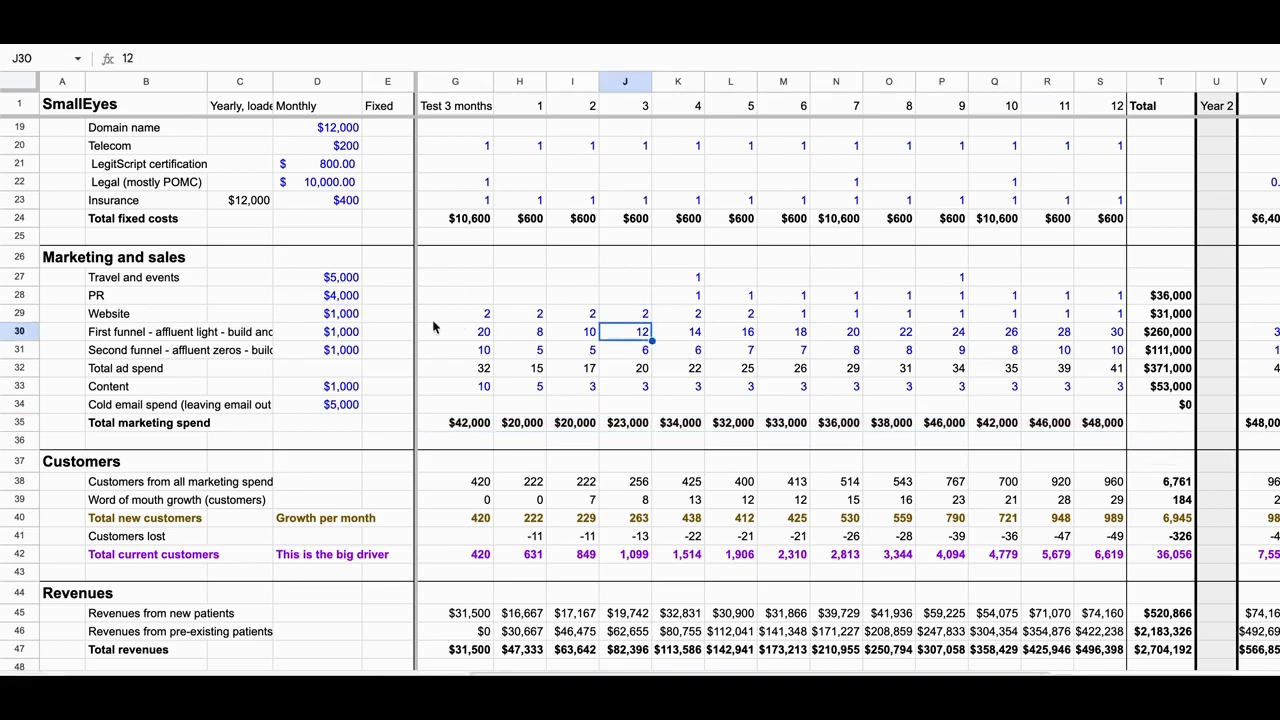
{"action": "left_click", "coordinate": [353, 332]}
{"action": "left_click", "coordinate": [611, 352]}
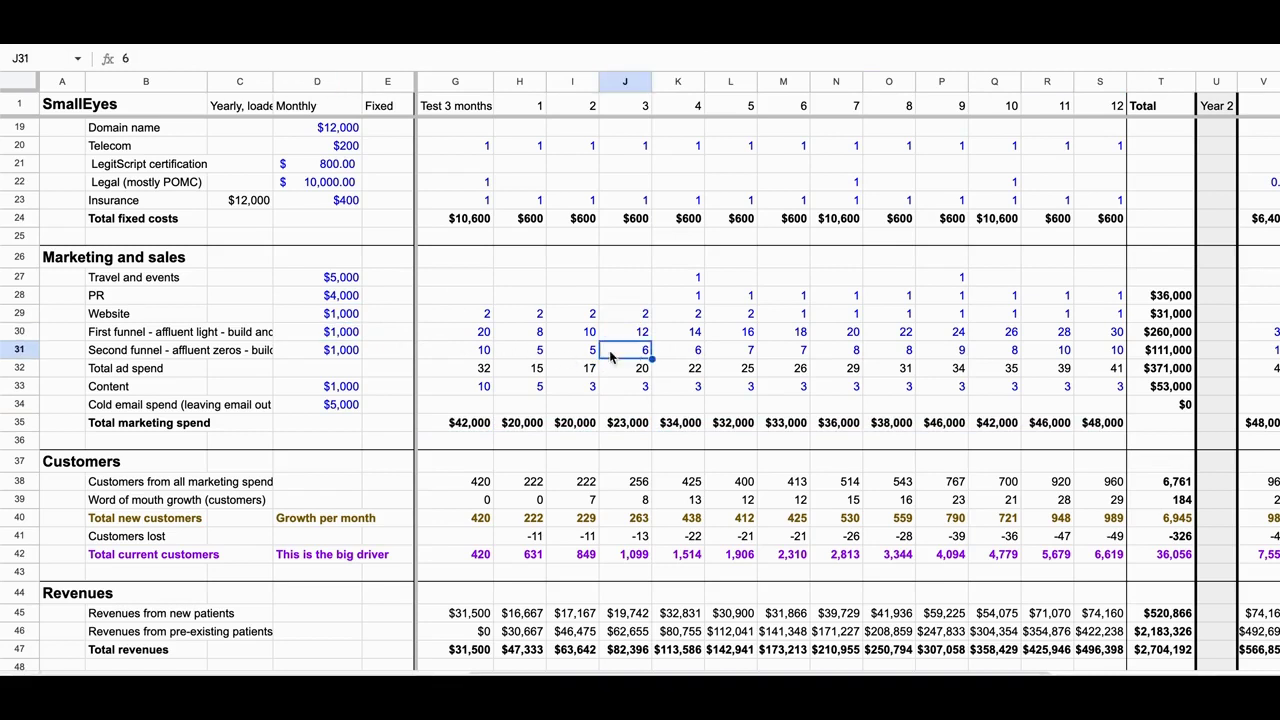
{"action": "left_click", "coordinate": [345, 352]}
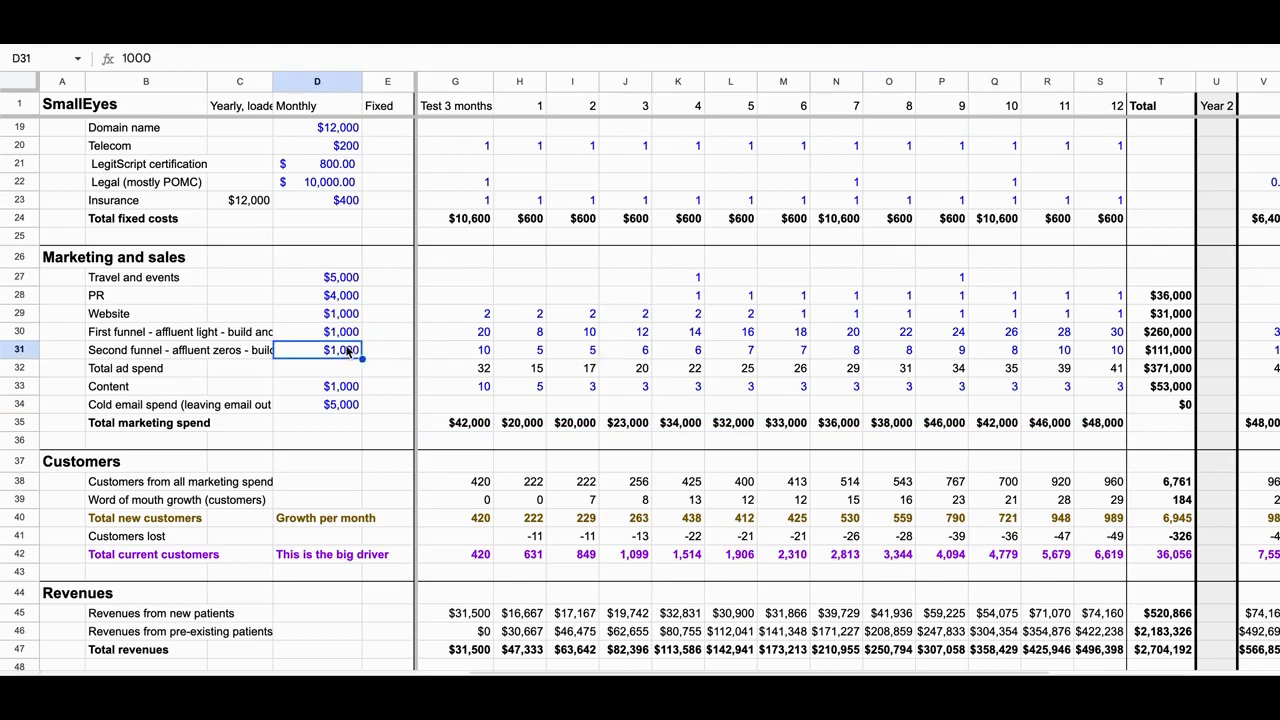
{"action": "left_click", "coordinate": [668, 332]}
{"action": "left_click", "coordinate": [642, 350]}
{"action": "left_click", "coordinate": [663, 350]}
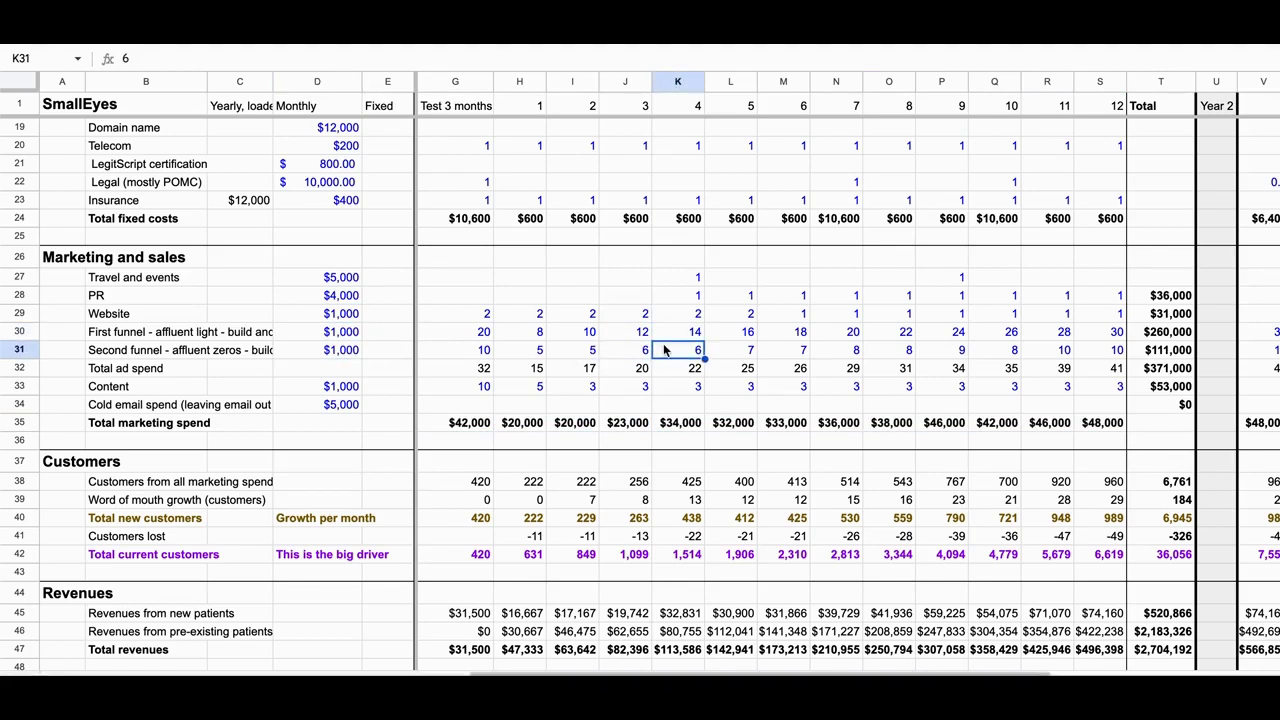
{"action": "left_click", "coordinate": [690, 334]}
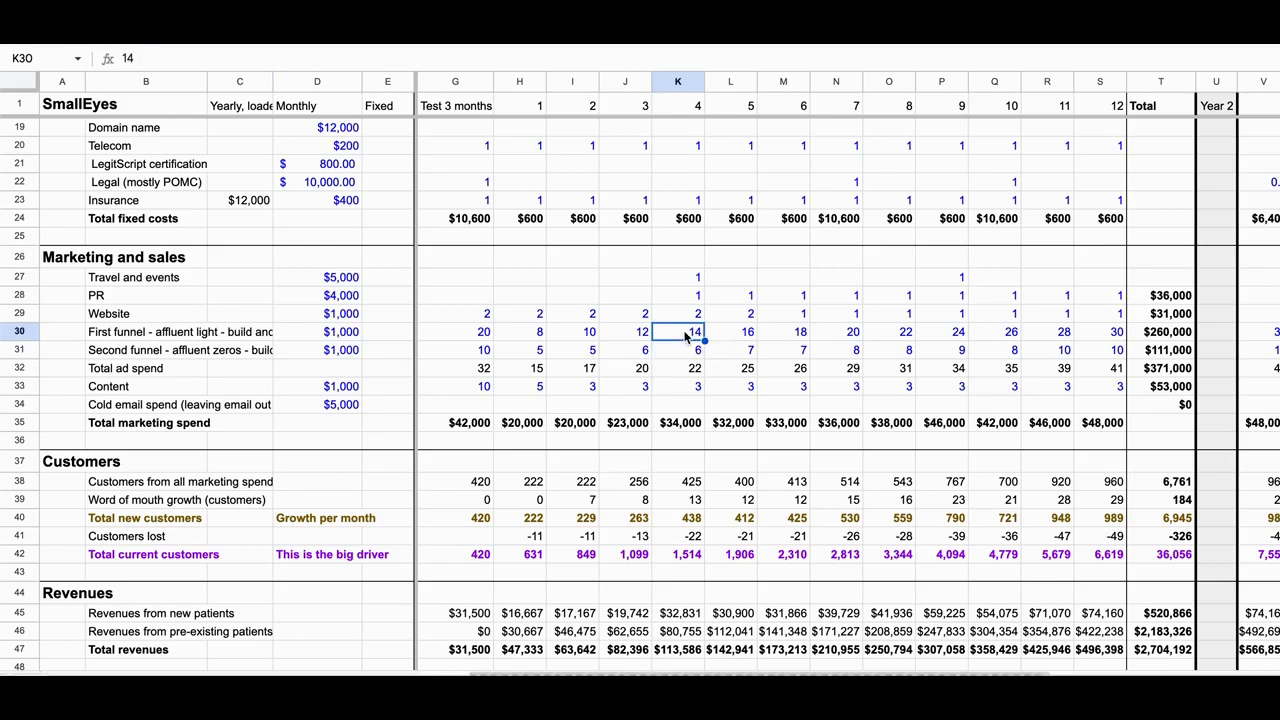
{"action": "left_click", "coordinate": [640, 334]}
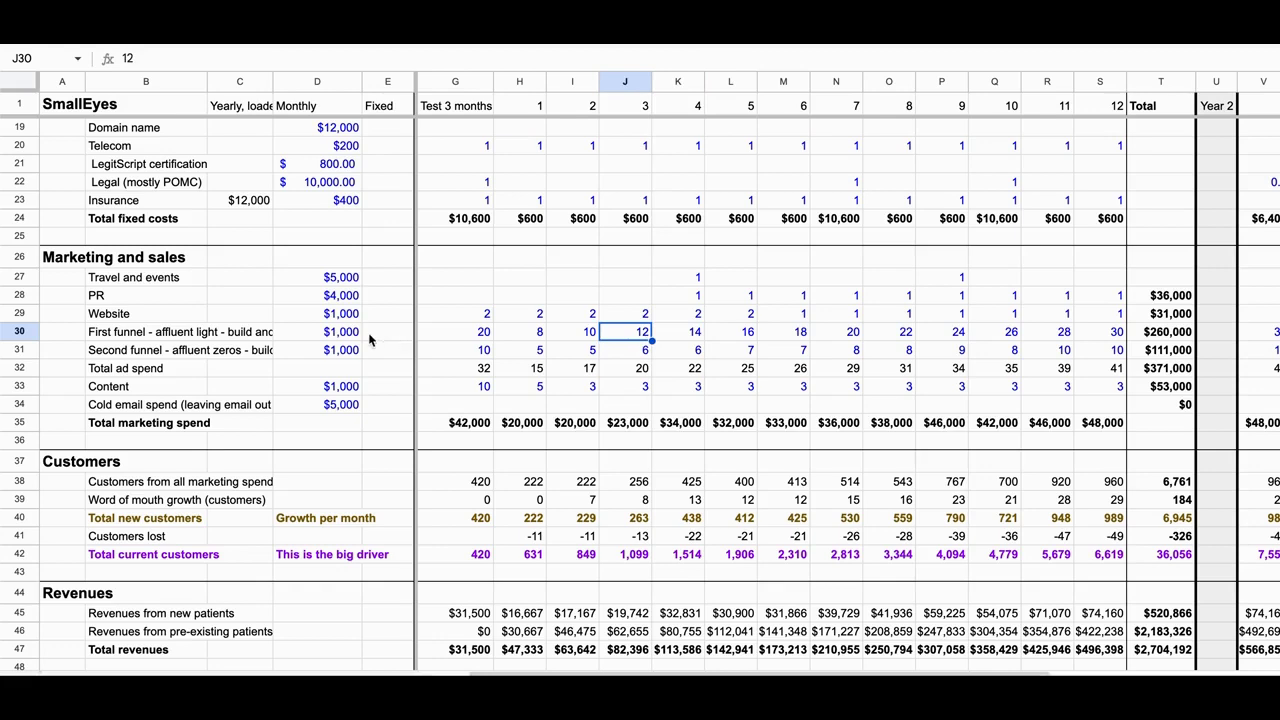
Try monthly unit costs of $2,000 and then $10,000 for the first funnel in D30 to test the effect on the model
{"action": "left_click", "coordinate": [352, 340]}
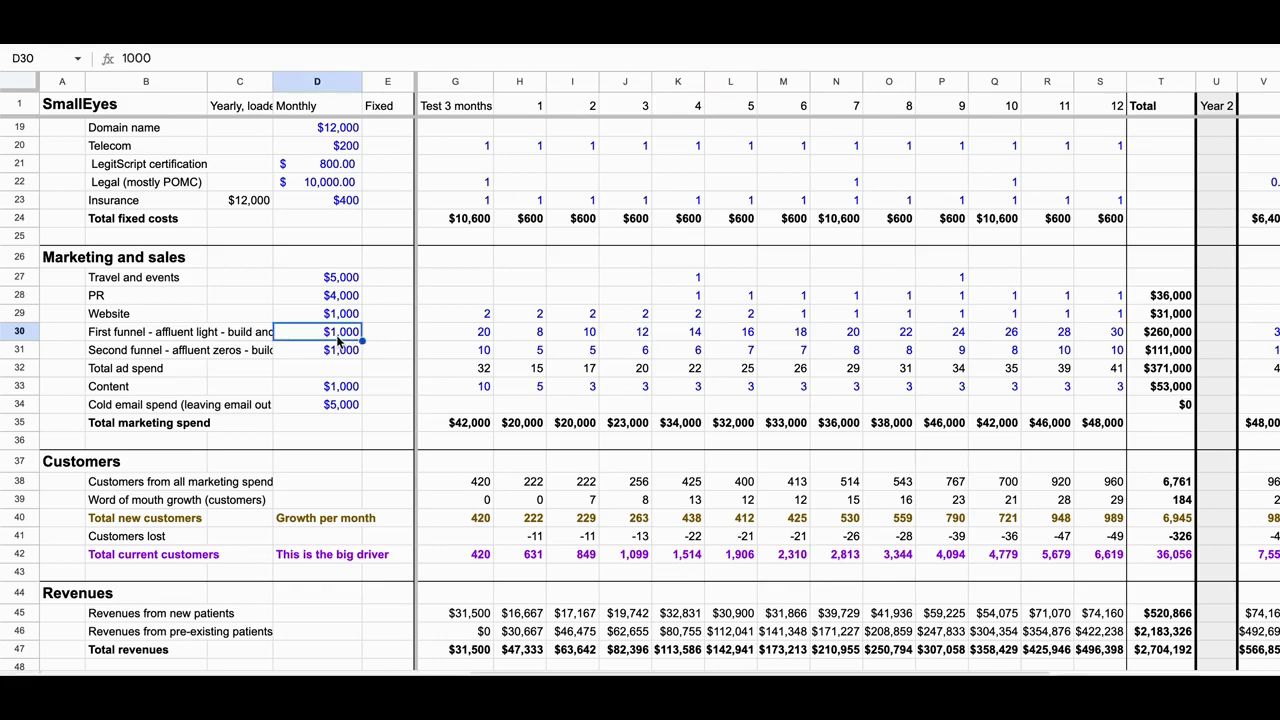
{"action": "type", "text": "2000"}
{"action": "key", "text": "Return"}
{"action": "left_click", "coordinate": [345, 333]}
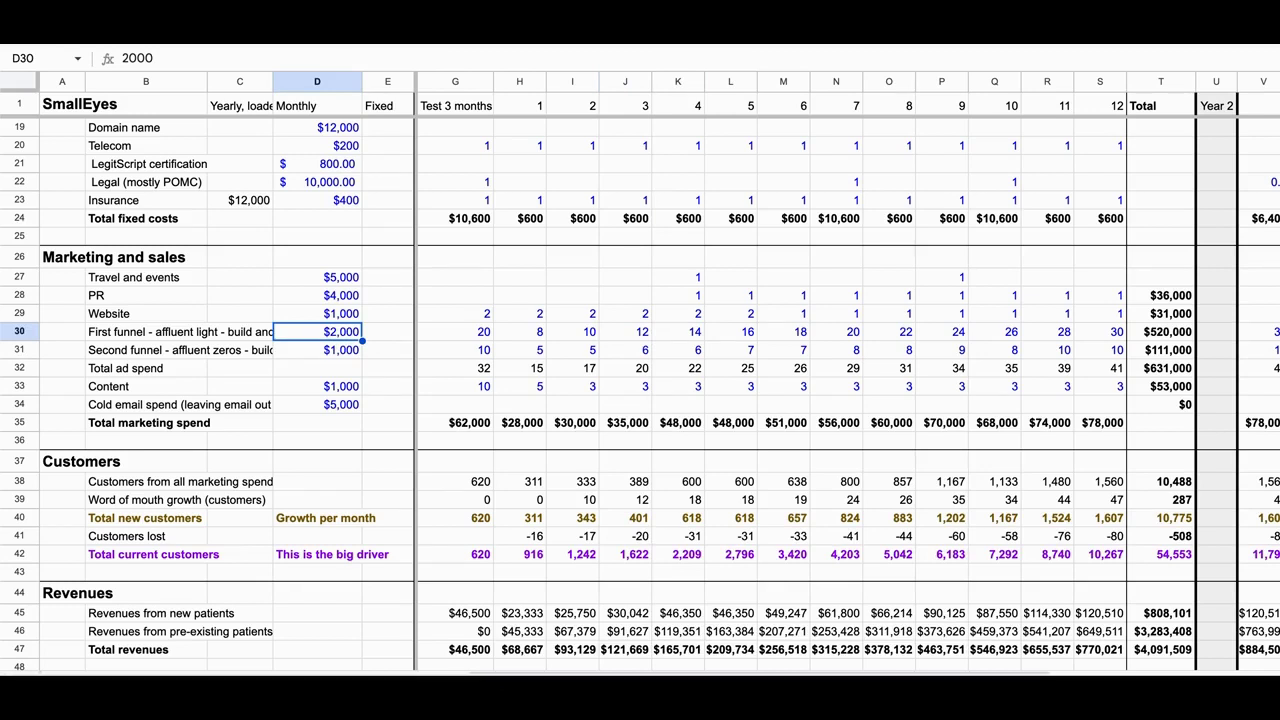
{"action": "type", "text": "10000"}
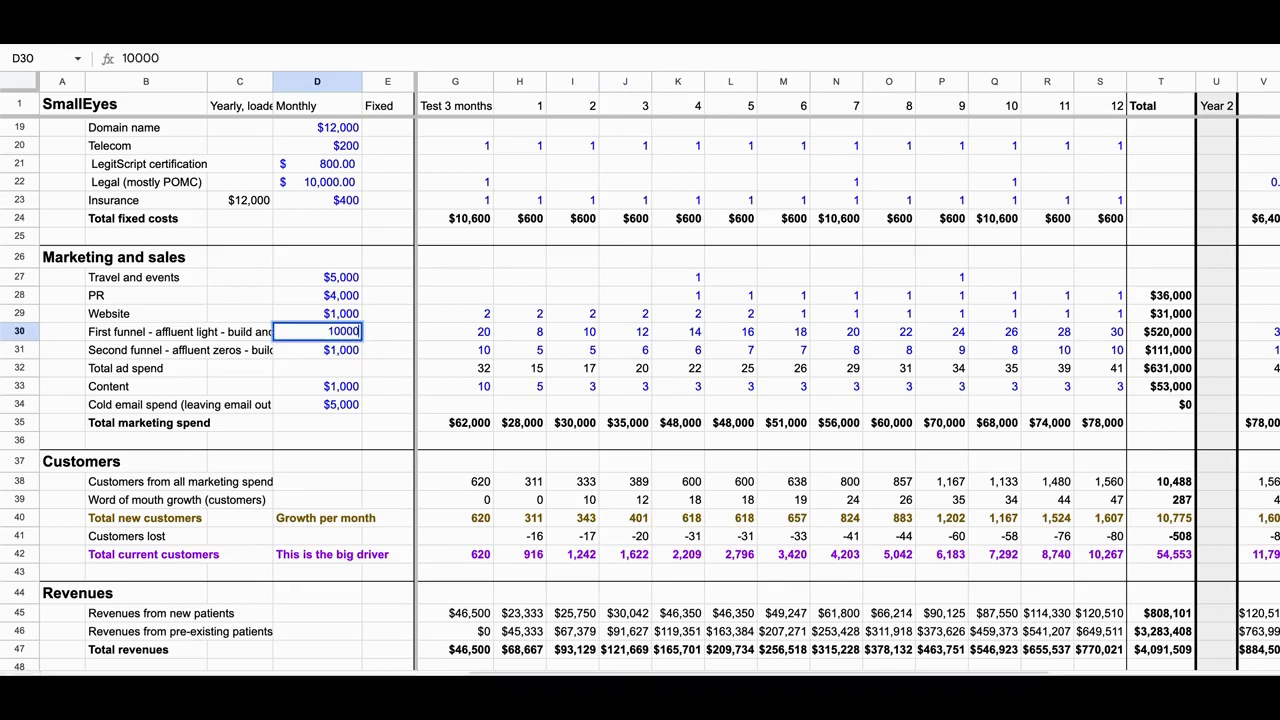
{"action": "key", "text": "Return"}
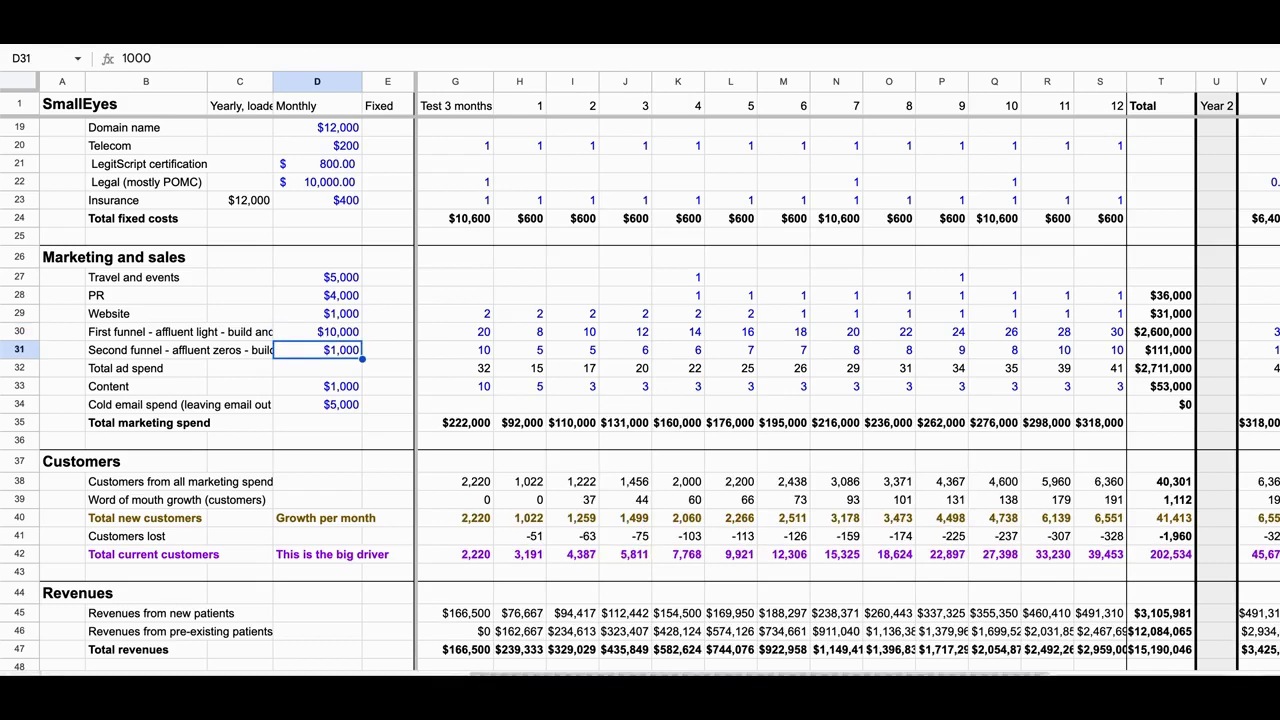
Restore the first funnel's monthly unit cost in D30 to $1,000
{"action": "left_click", "coordinate": [317, 331]}
{"action": "type", "text": "1000"}
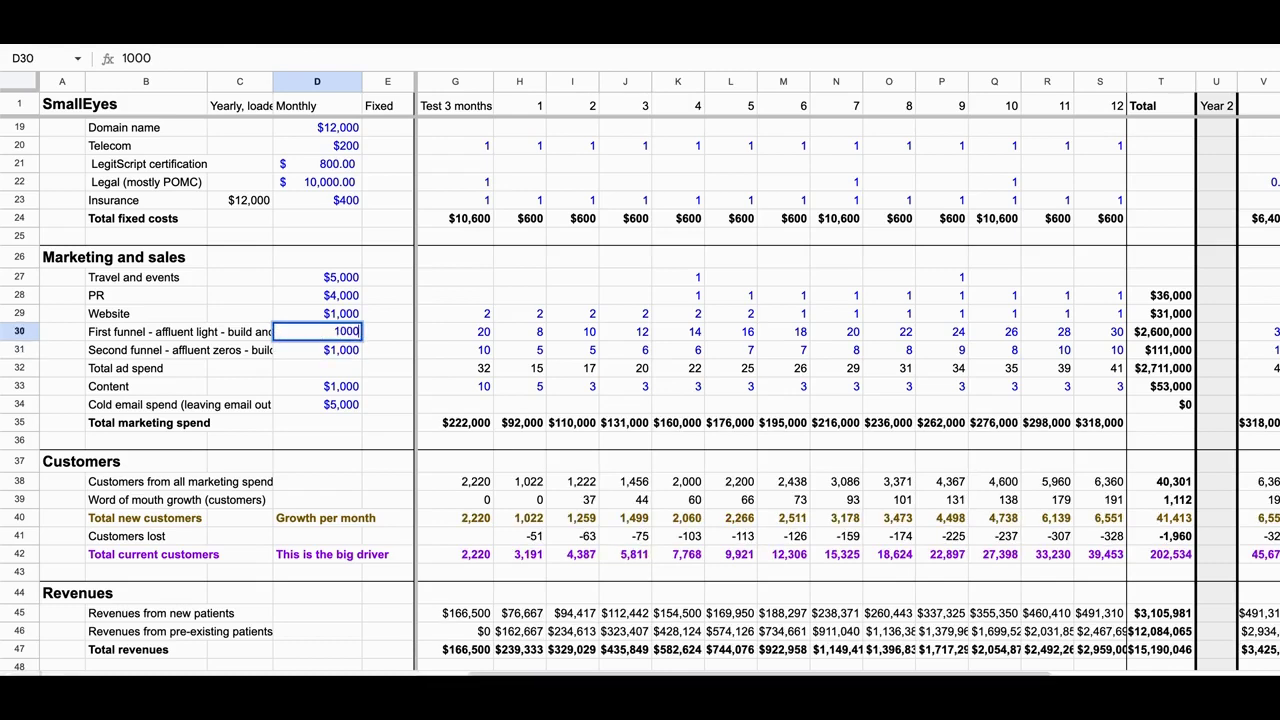
{"action": "key", "text": "Return"}
Inspect the month 2 formulas for total marketing spend in I35 and total current customers in I42
{"action": "scroll", "coordinate": [578, 311], "scroll_direction": "down", "scroll_amount": 3}
{"action": "left_click", "coordinate": [576, 300]}
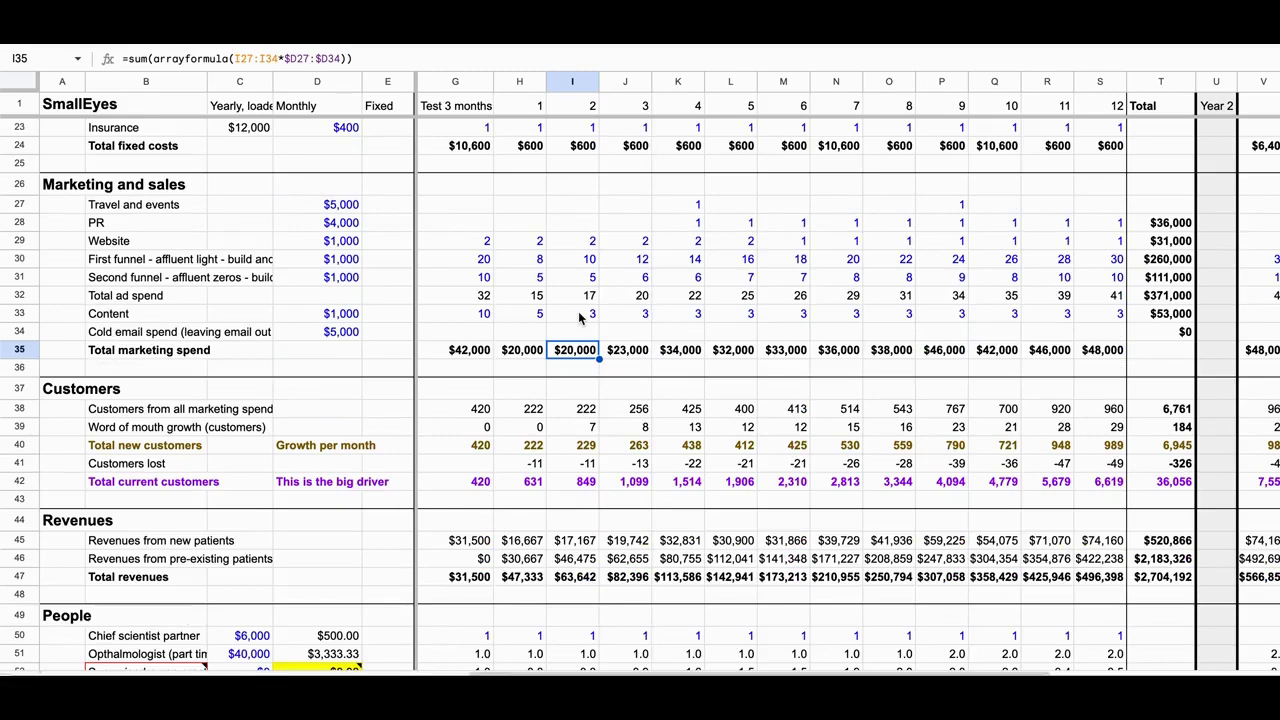
{"action": "scroll", "coordinate": [578, 311], "scroll_direction": "down", "scroll_amount": 1}
{"action": "left_click", "coordinate": [586, 387]}
{"action": "scroll", "coordinate": [588, 418], "scroll_direction": "down", "scroll_amount": 5}
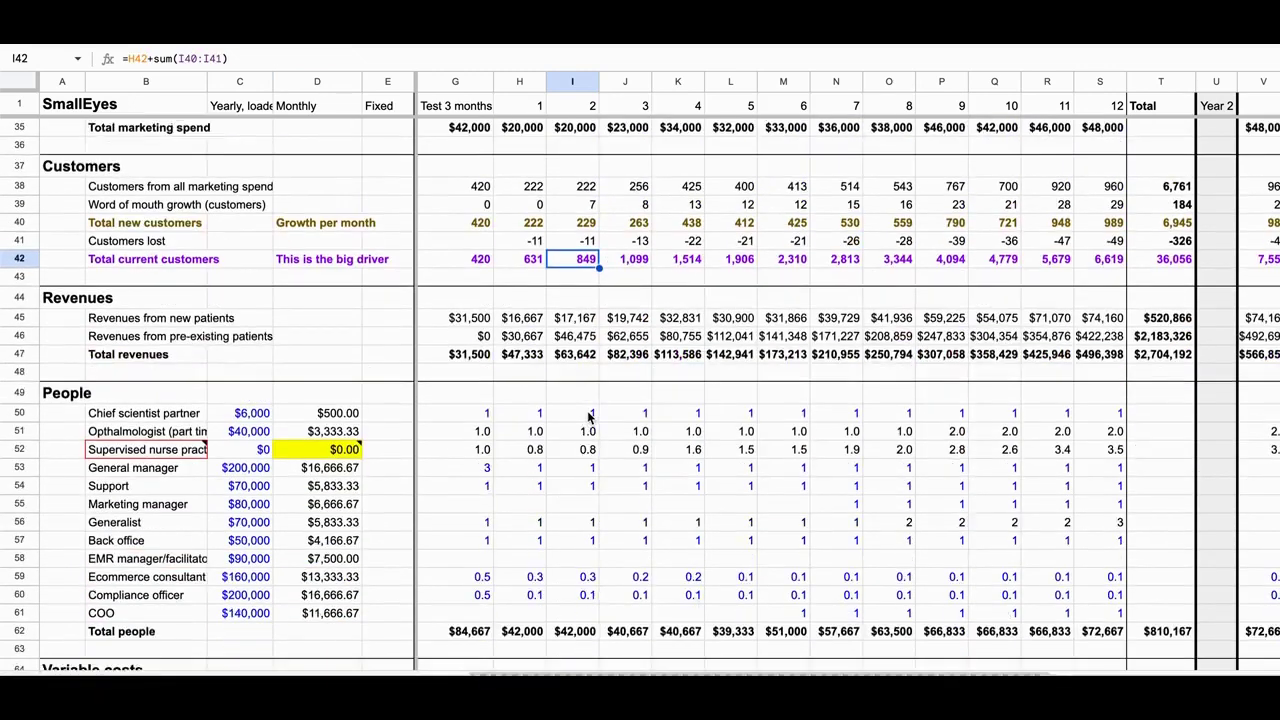
Inspect the People section, checking the part-time ophthalmologist's yearly cost in C51 and the test-period headcount formula in G51
{"action": "scroll", "coordinate": [588, 418], "scroll_direction": "down", "scroll_amount": 1}
{"action": "left_click", "coordinate": [587, 300]}
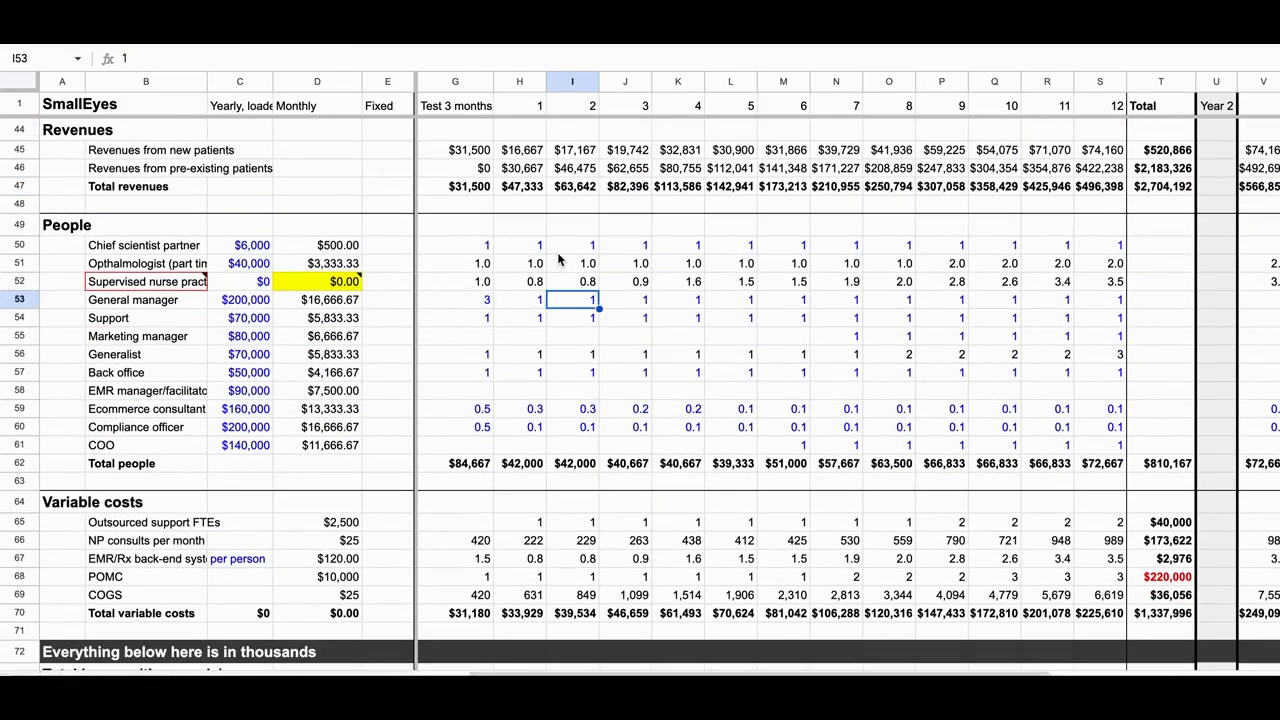
{"action": "left_click", "coordinate": [242, 264]}
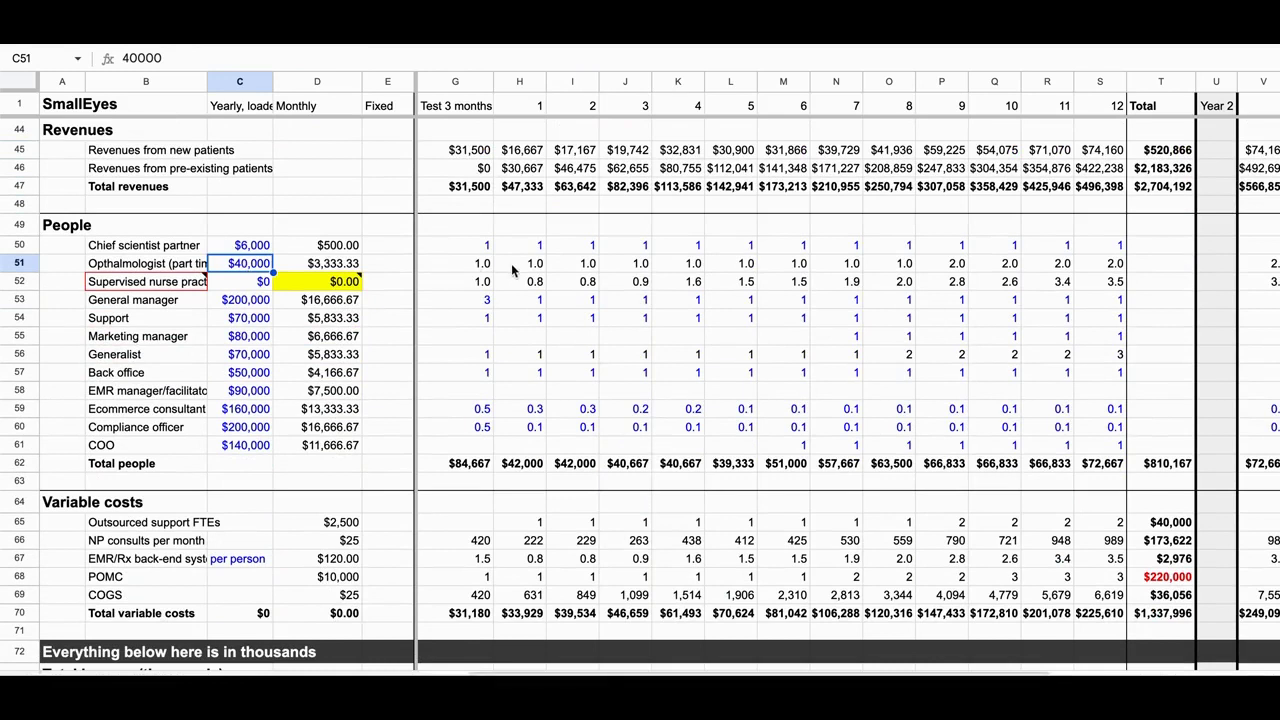
{"action": "left_click", "coordinate": [486, 266]}
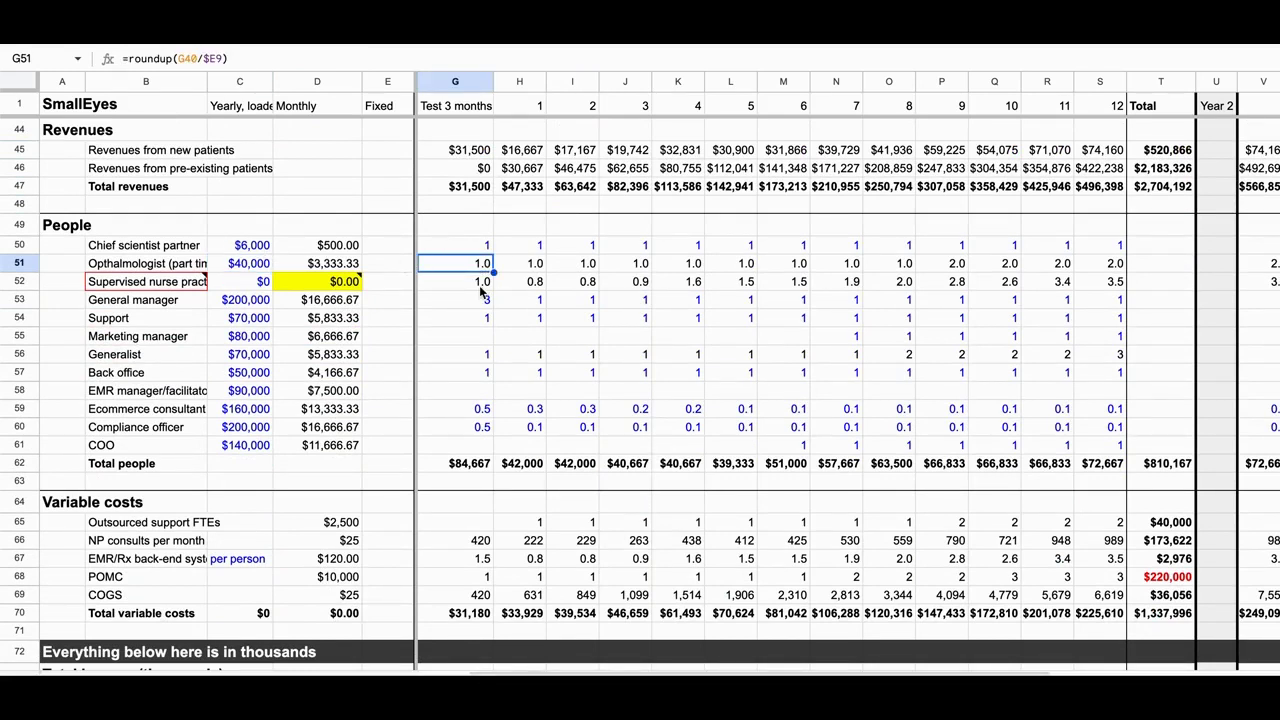
Compare the total people array formulas for the test period in G62 and month 3 in J62 with the headcounts above
{"action": "left_click", "coordinate": [476, 464]}
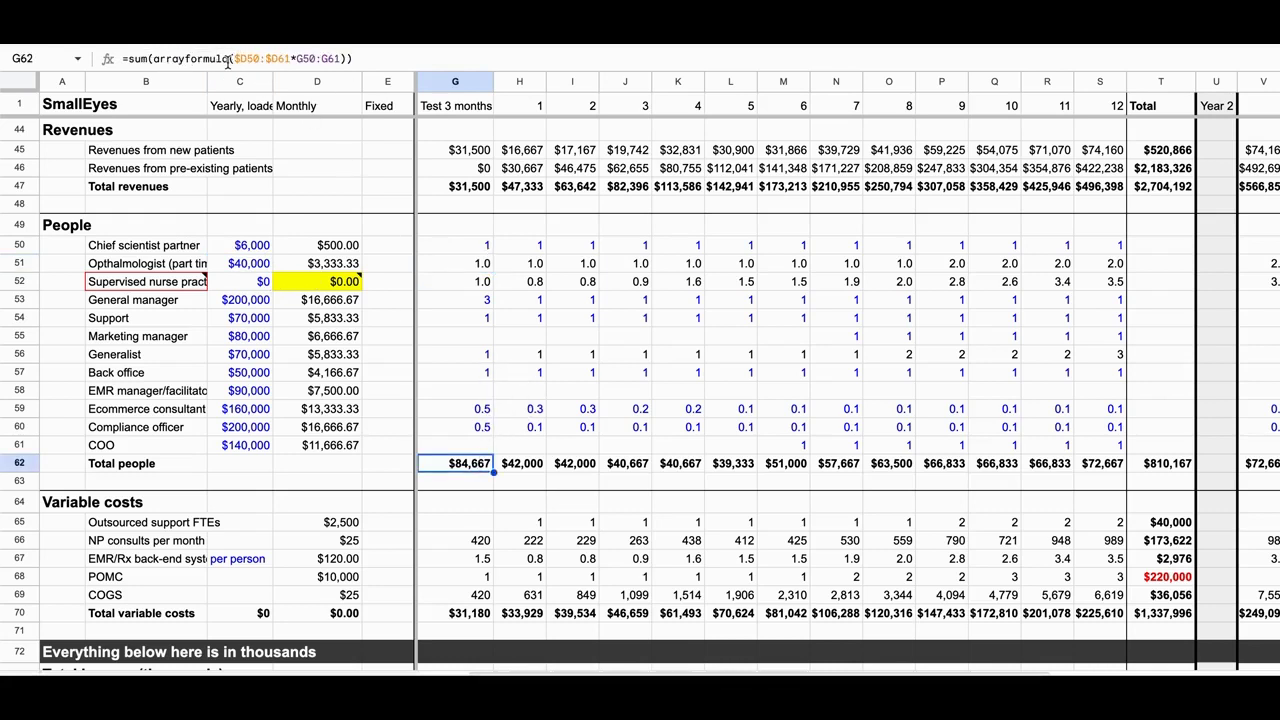
{"action": "left_click", "coordinate": [585, 281]}
{"action": "left_click", "coordinate": [634, 246]}
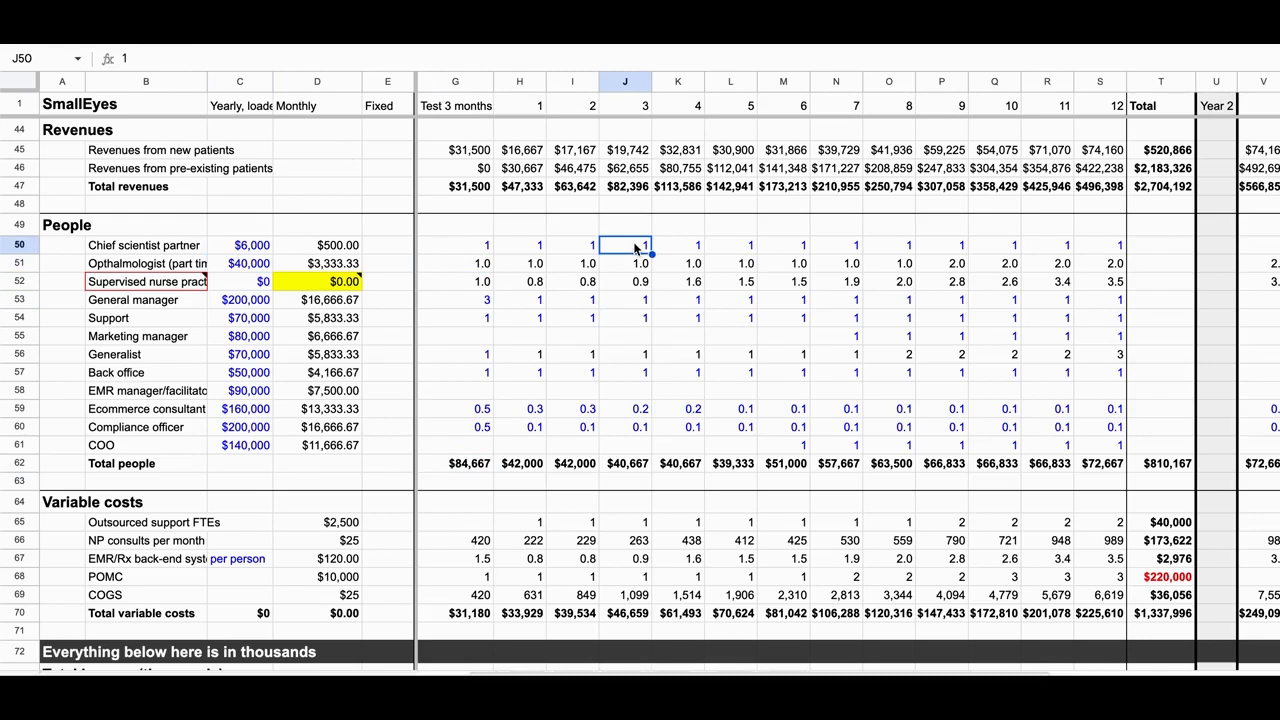
{"action": "left_click", "coordinate": [627, 465]}
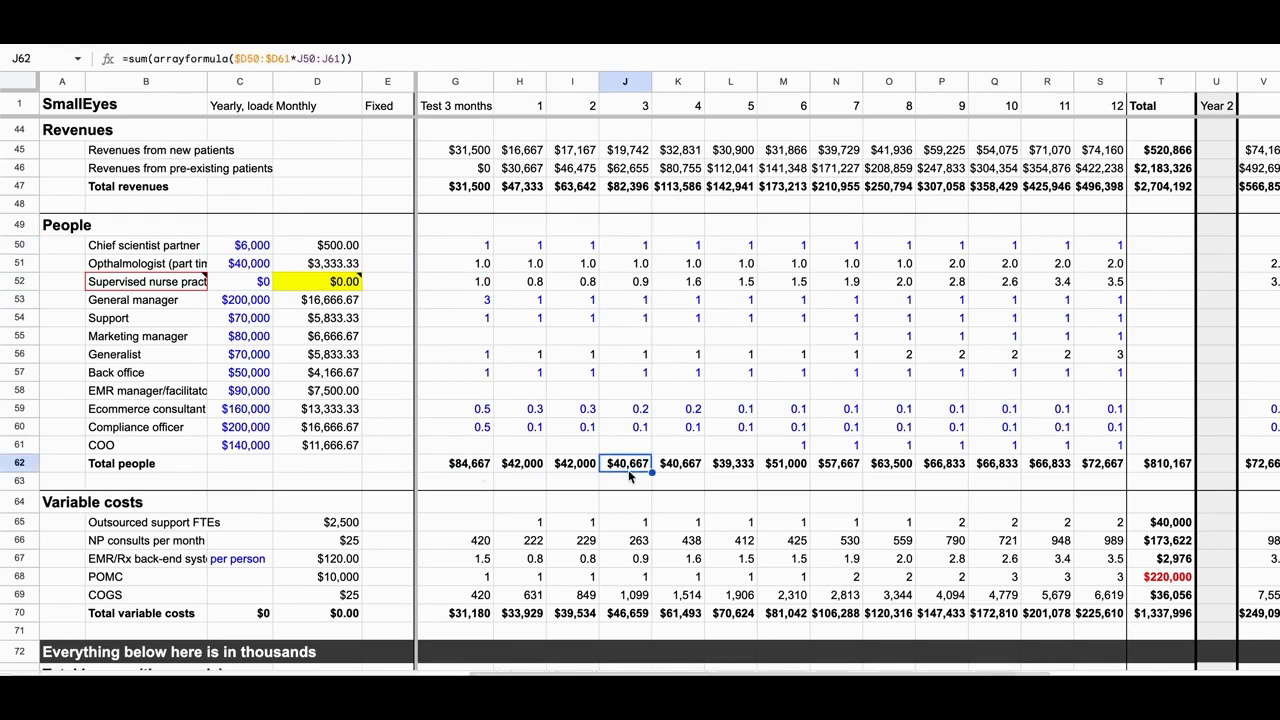
Review the People headcounts across the months, including the month 8 generalist formula in O56 and the month 4 general manager entry
{"action": "scroll", "coordinate": [626, 472], "scroll_direction": "down", "scroll_amount": 1}
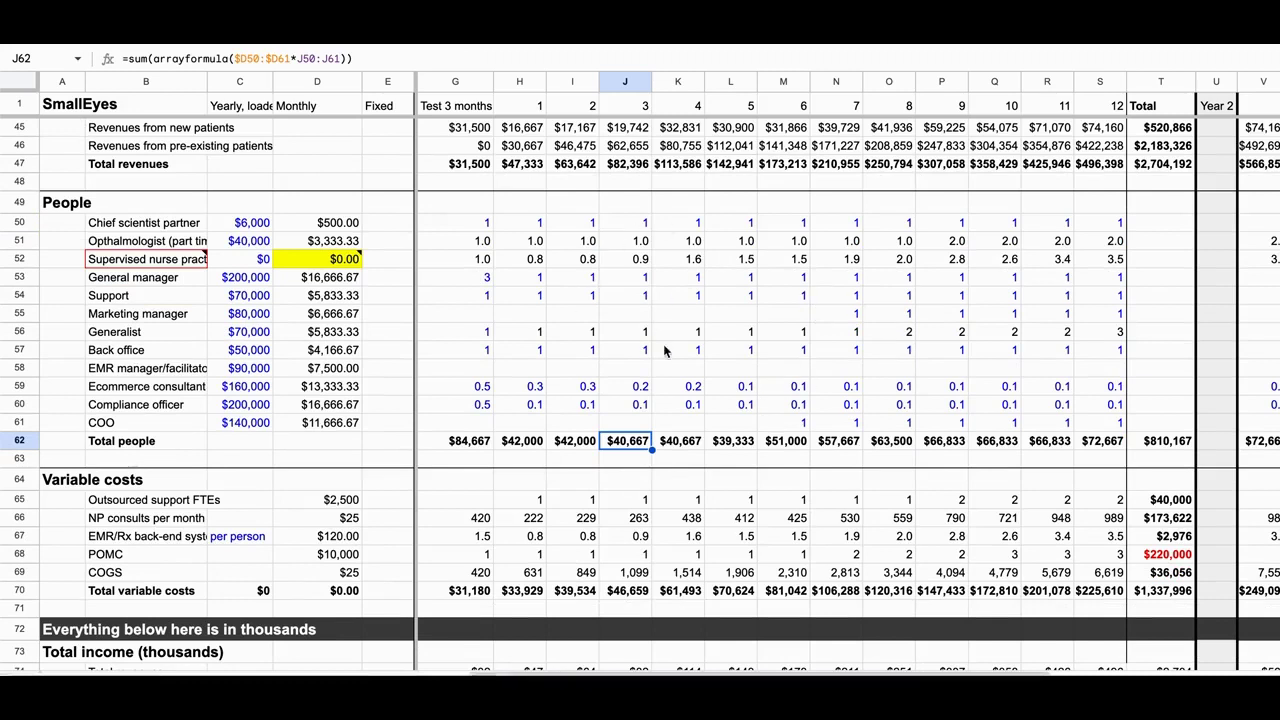
{"action": "left_click", "coordinate": [788, 296]}
{"action": "left_click", "coordinate": [893, 334]}
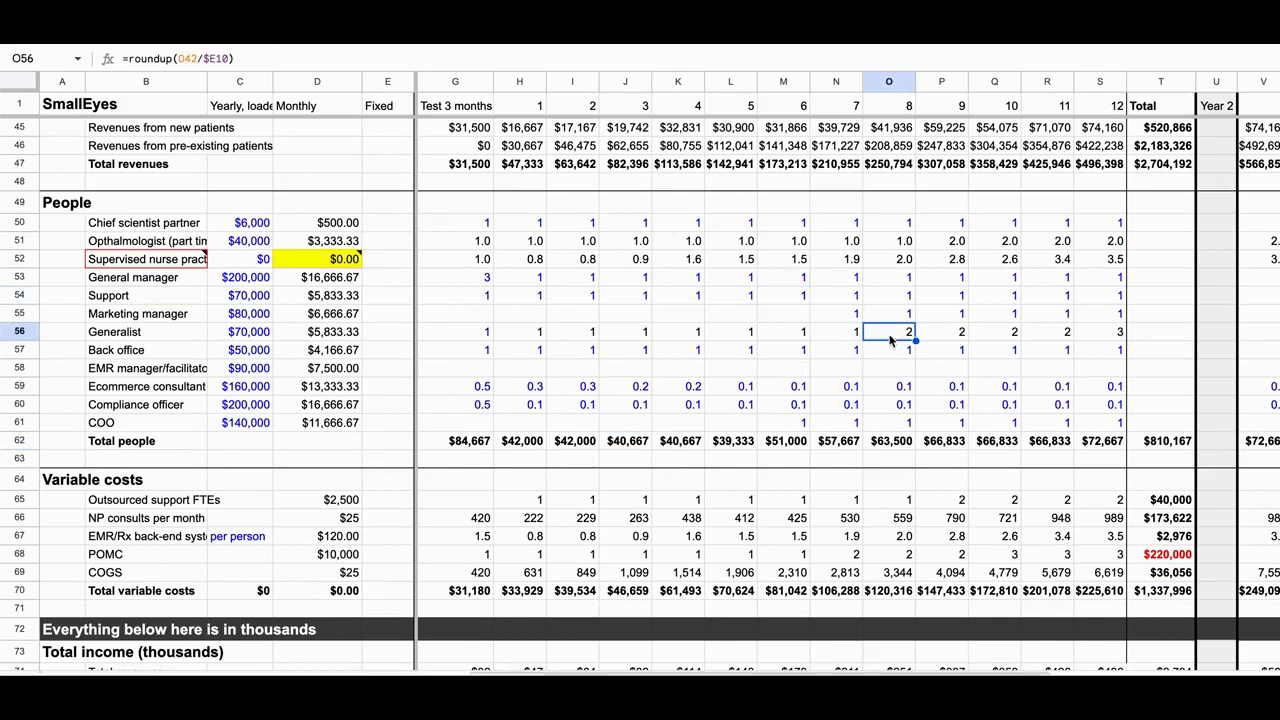
{"action": "left_click", "coordinate": [673, 260]}
{"action": "left_click", "coordinate": [676, 276]}
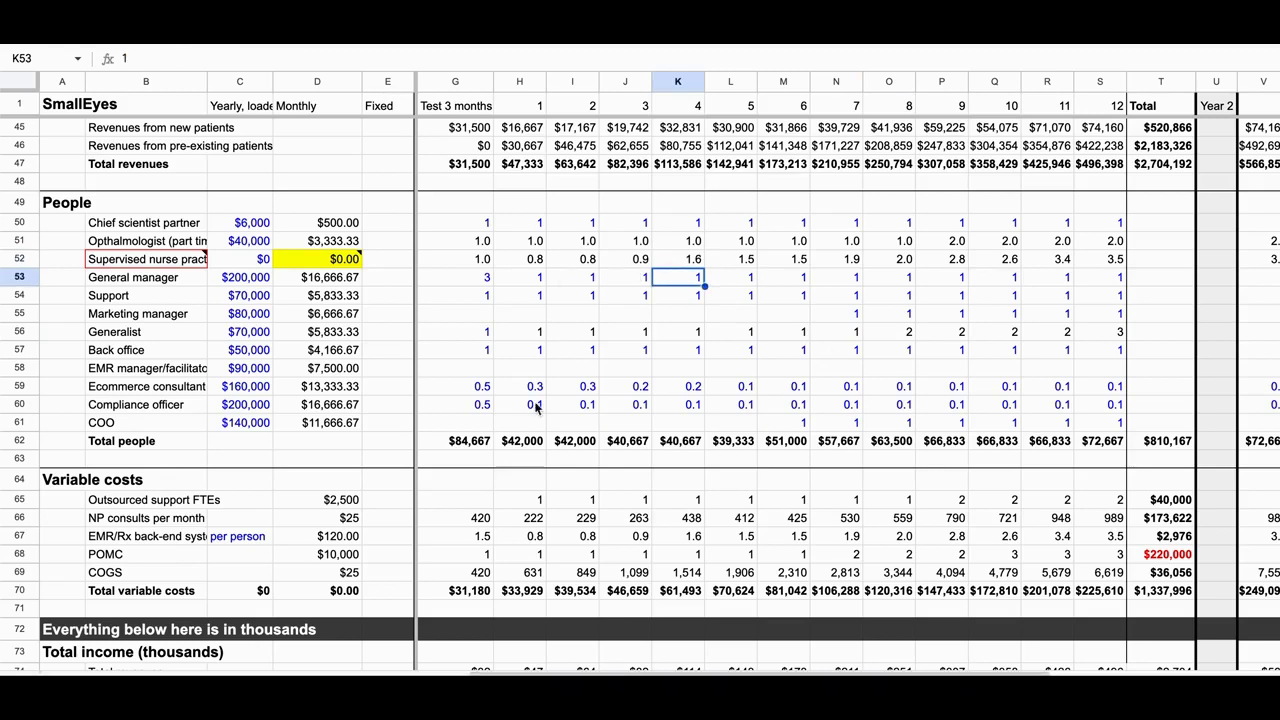
Examine the sum and arrayformula functions inside the month 1 total people formula in H62
{"action": "left_click", "coordinate": [513, 441]}
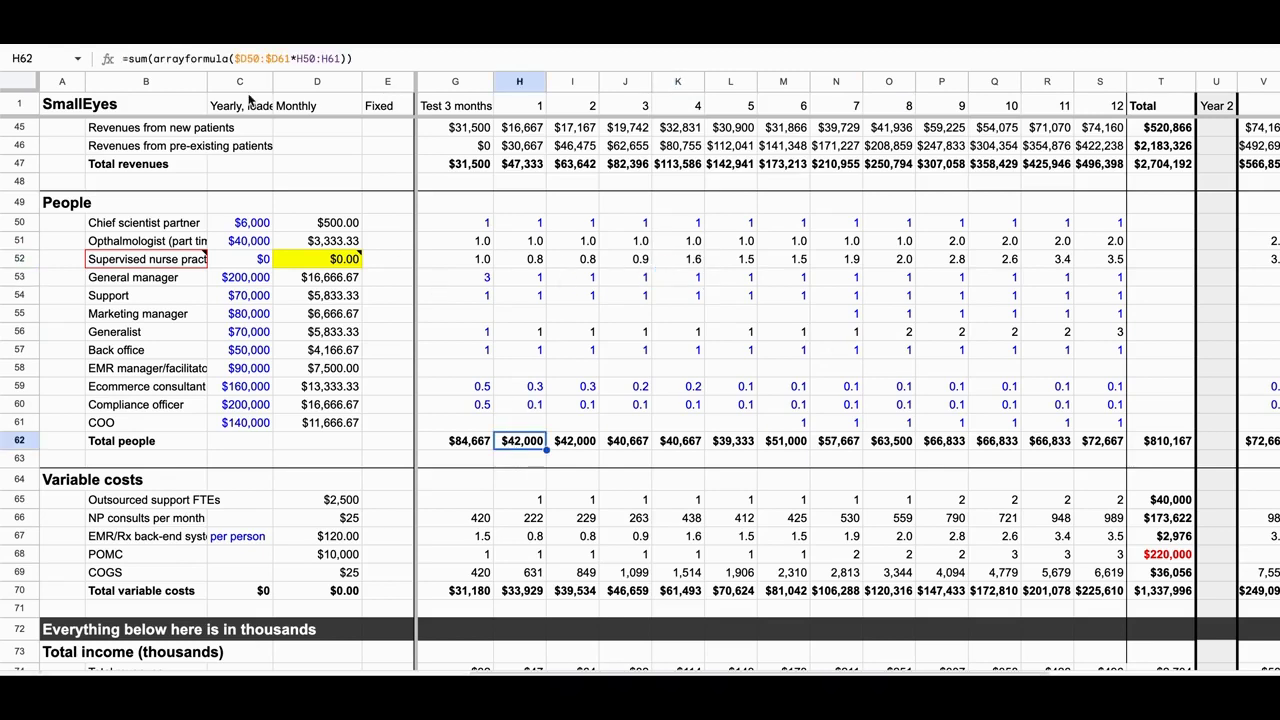
{"action": "left_click", "coordinate": [155, 59]}
{"action": "left_click", "coordinate": [588, 294]}
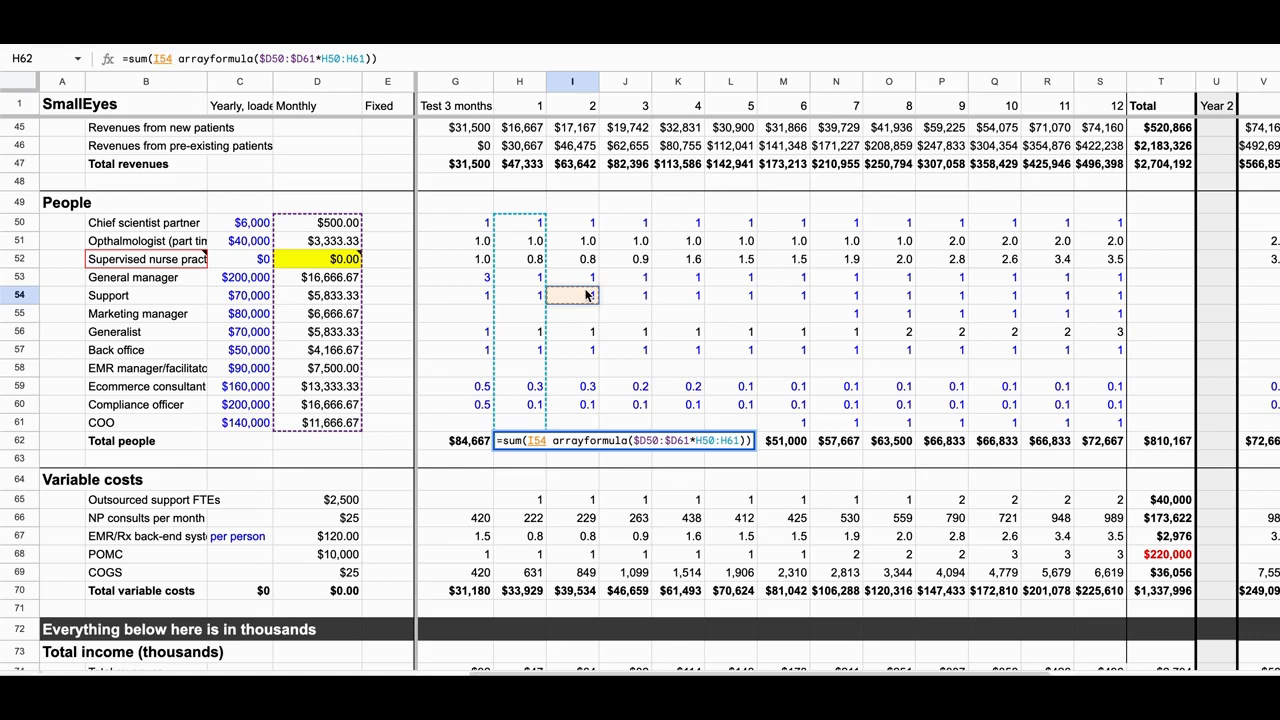
{"action": "key", "text": "Escape"}
Inspect the test-period total people formula in G62 and select the Total people row through month 12, G62:S62
{"action": "left_click", "coordinate": [588, 386]}
{"action": "scroll", "coordinate": [601, 313], "scroll_direction": "down", "scroll_amount": 1}
{"action": "left_click", "coordinate": [476, 408]}
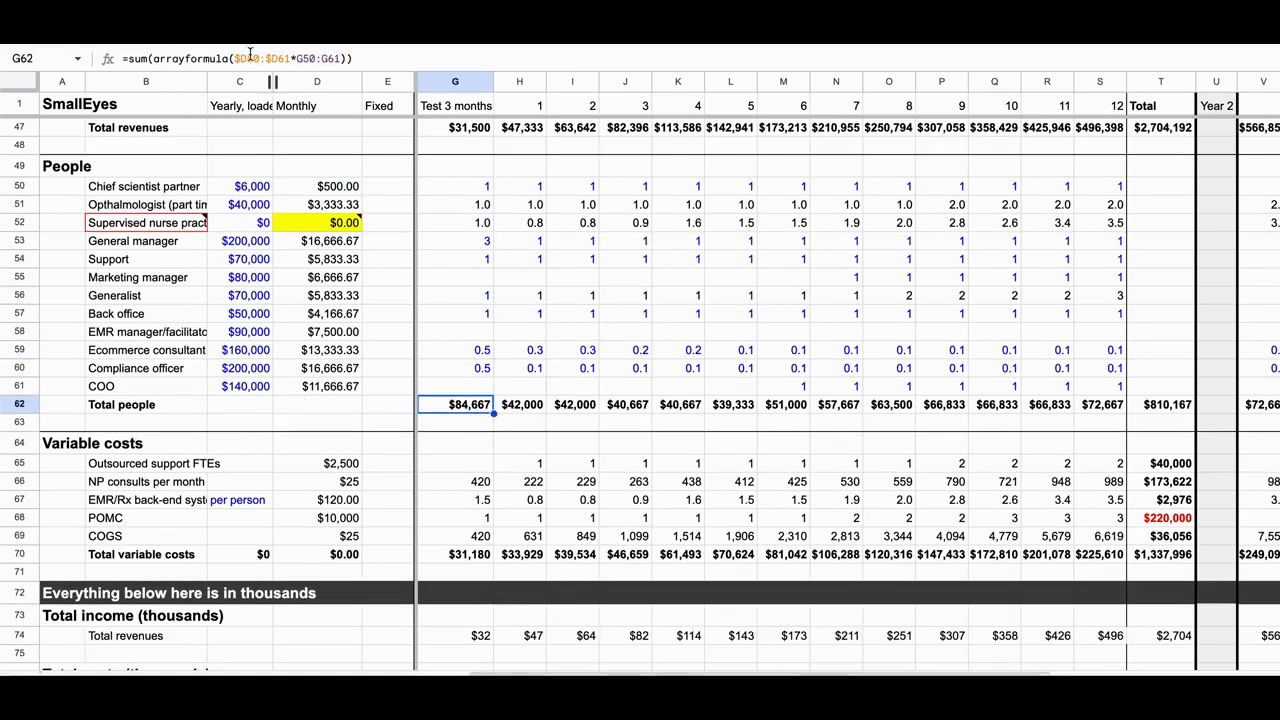
{"action": "left_click", "coordinate": [572, 277]}
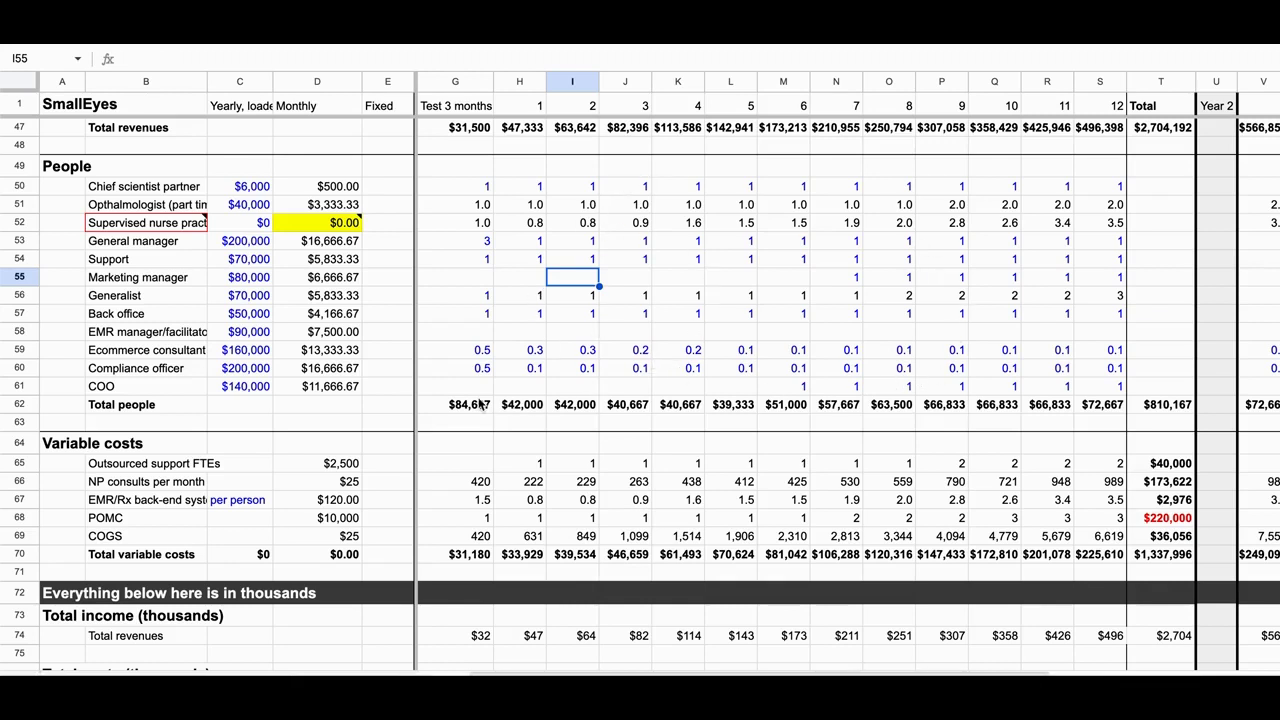
{"action": "left_click_drag", "start_coordinate": [478, 408], "coordinate": [1090, 410]}
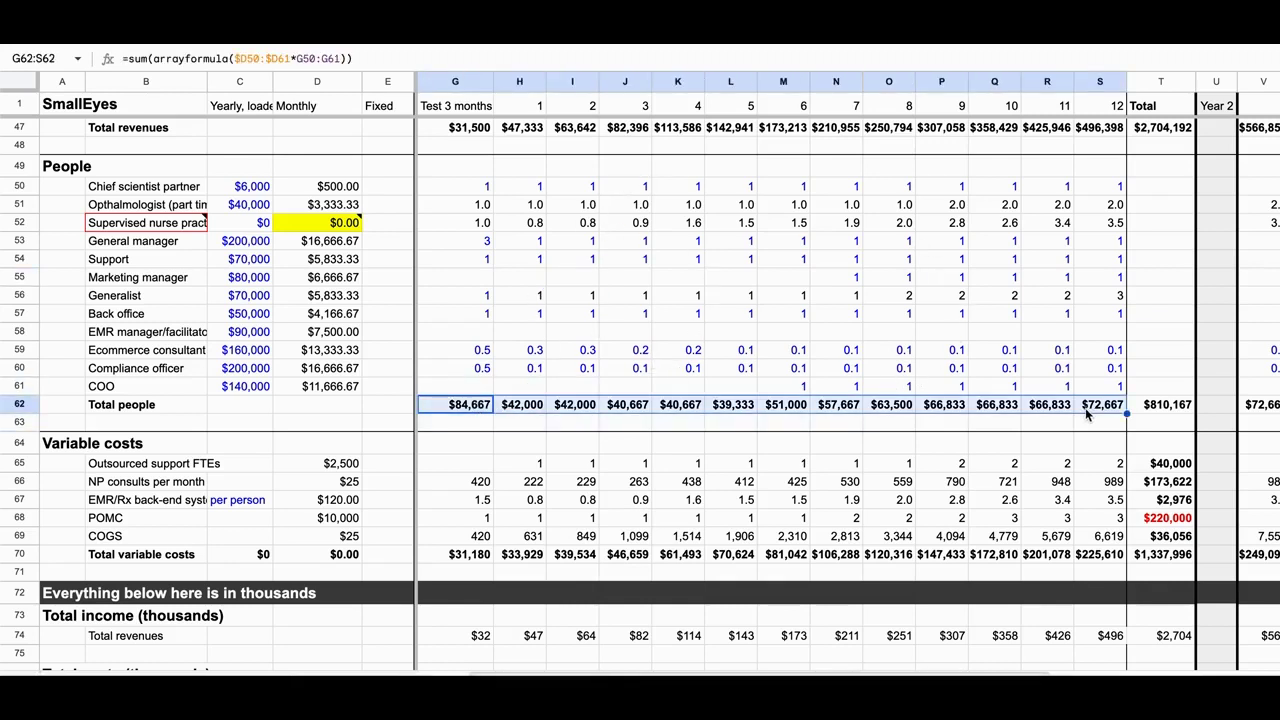